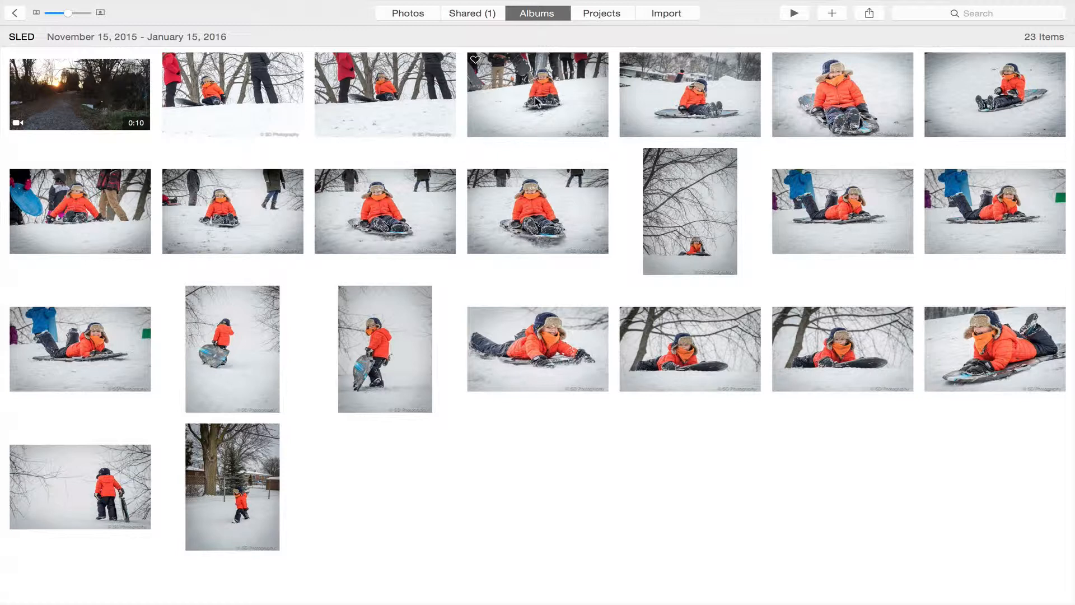
click(534, 121)
super+click(536, 199)
super+click(716, 115)
super+click(699, 222)
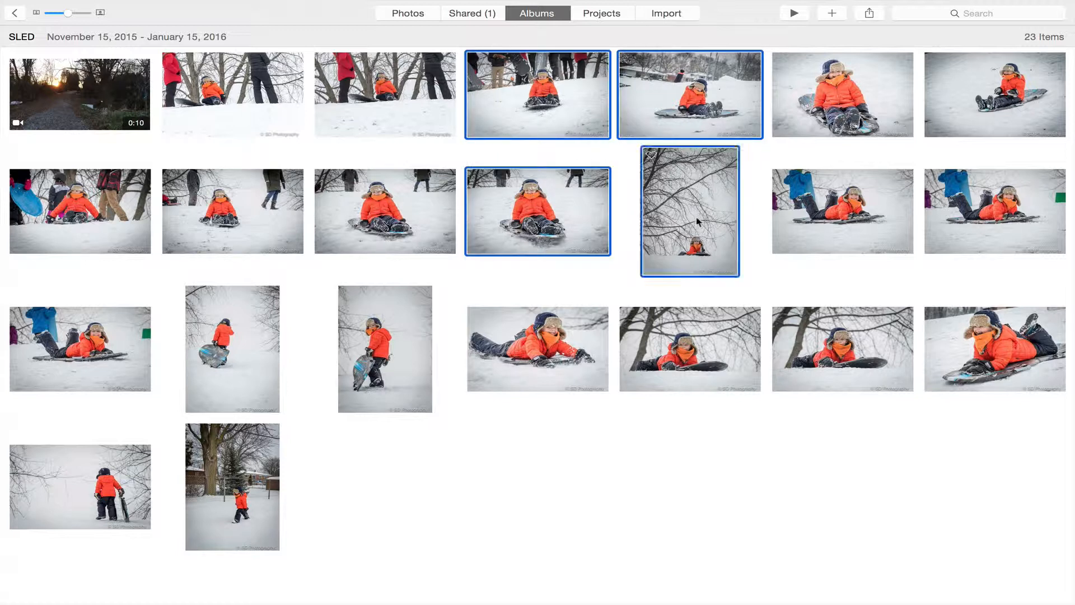
super+click(822, 101)
super+click(824, 206)
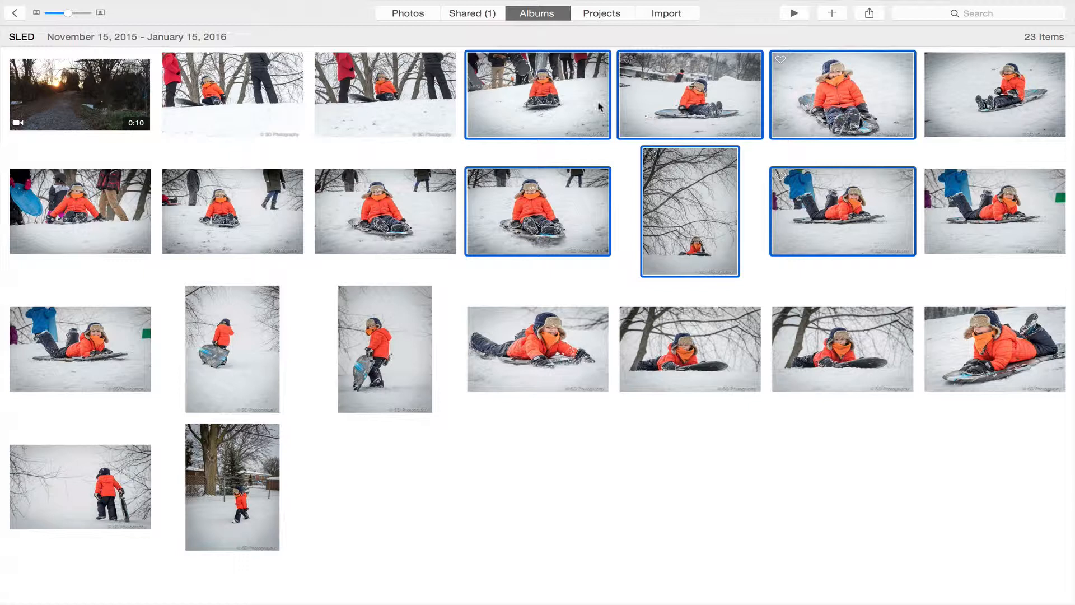
click(826, 16)
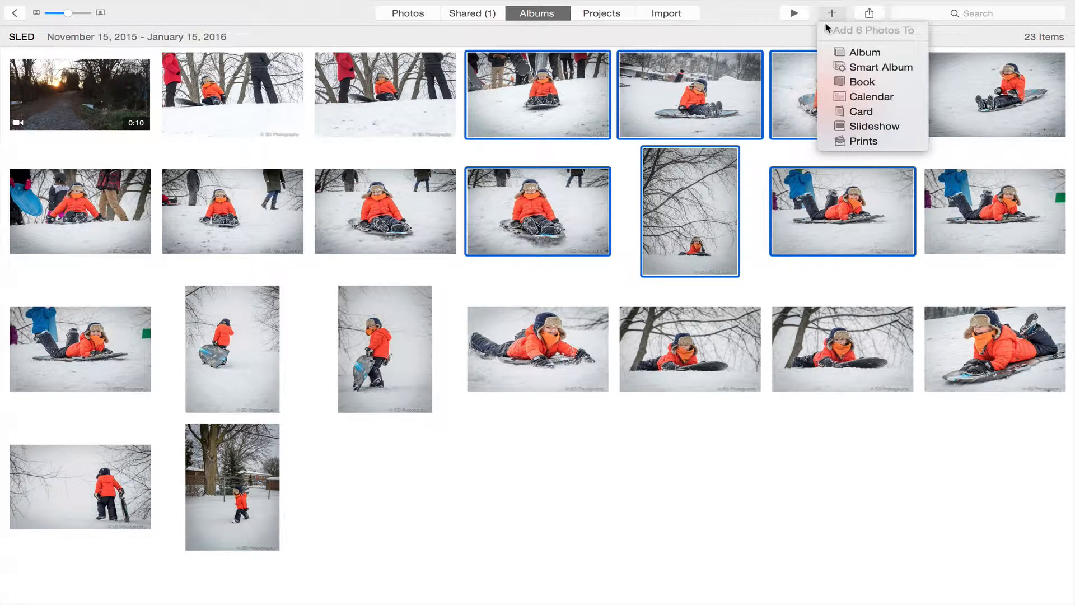
click(865, 53)
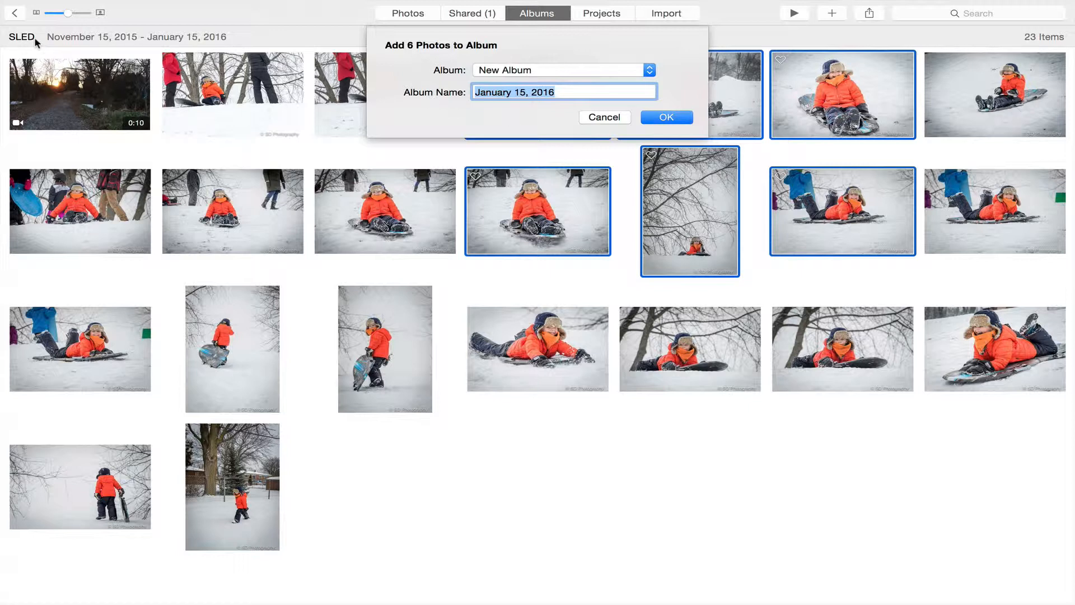
click(605, 117)
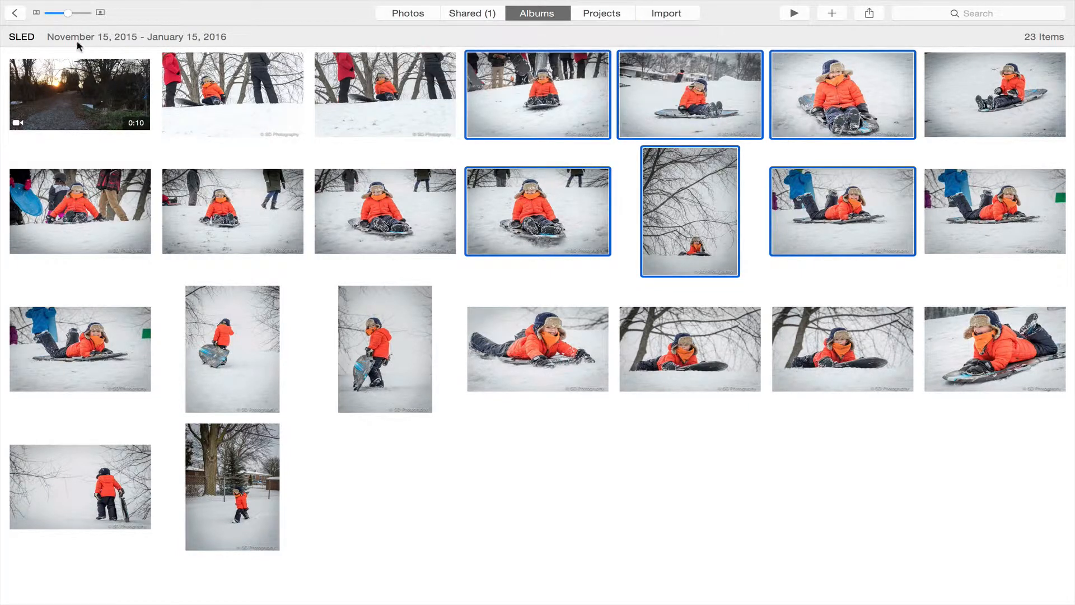
click(392, 152)
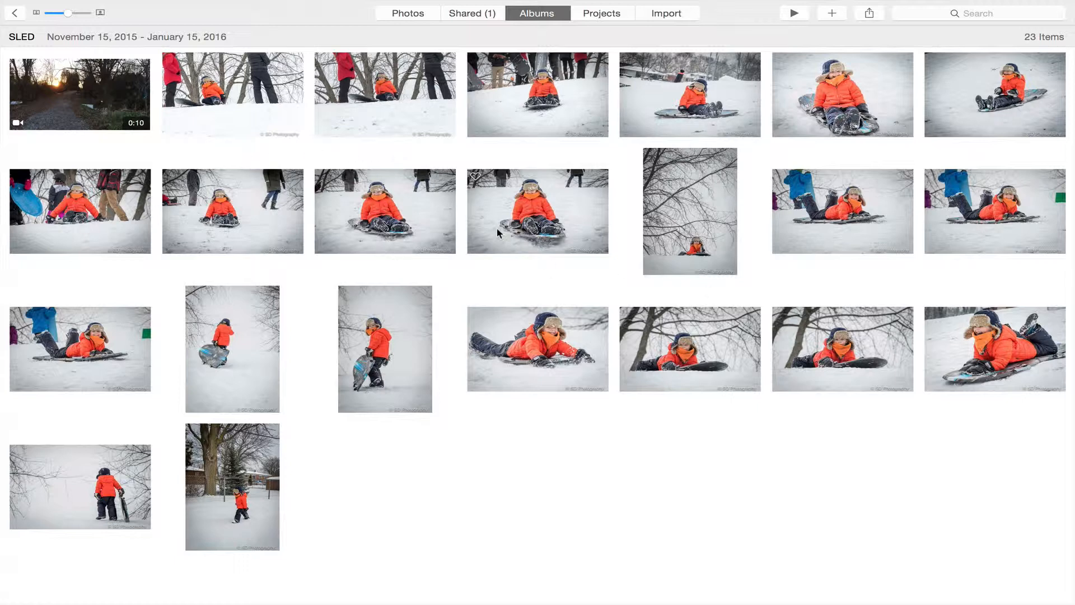
key(super+a)
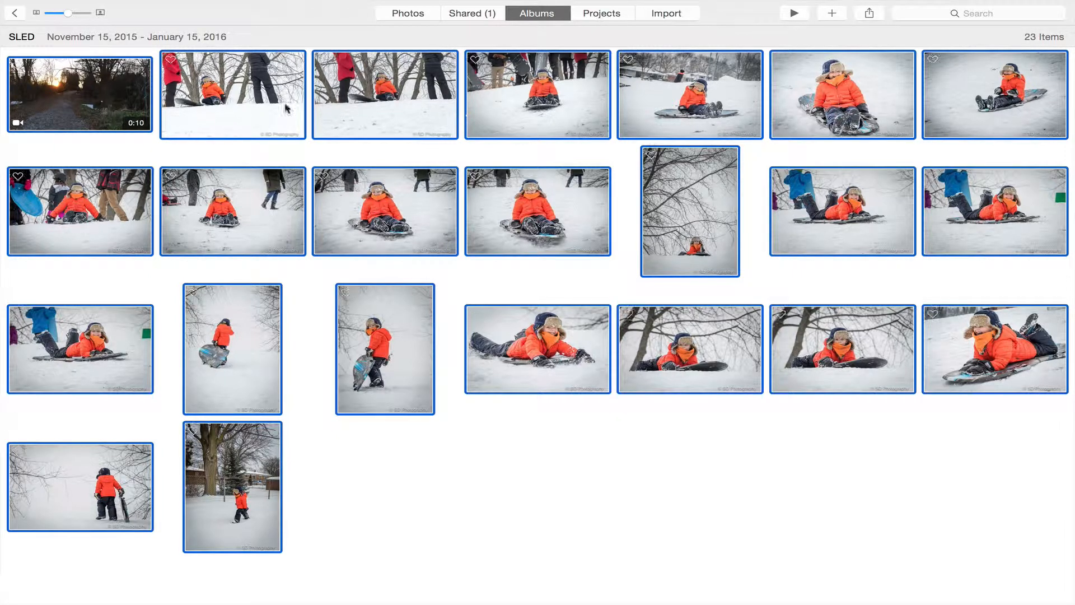
click(336, 160)
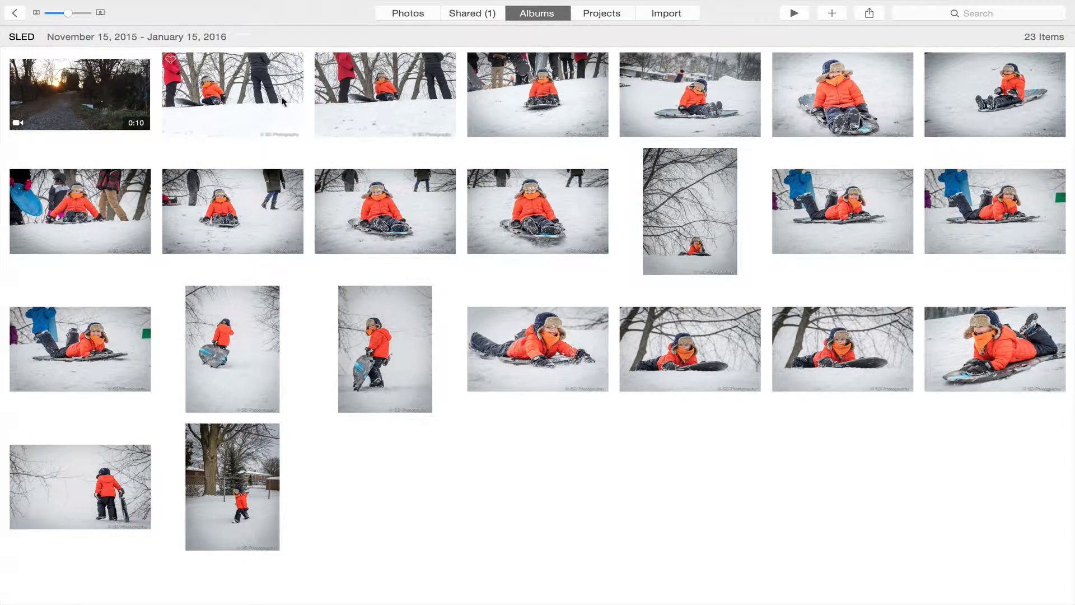
Remove the first sledding photo and the first of the two similar front-facing sled close-ups from the SLED album.
click(264, 115)
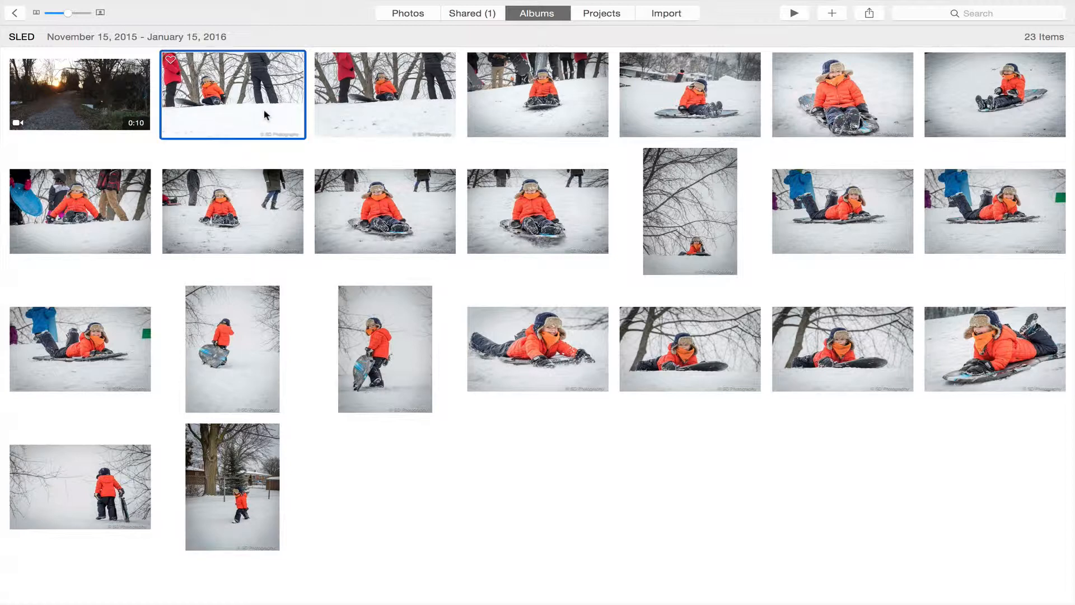
key(Delete)
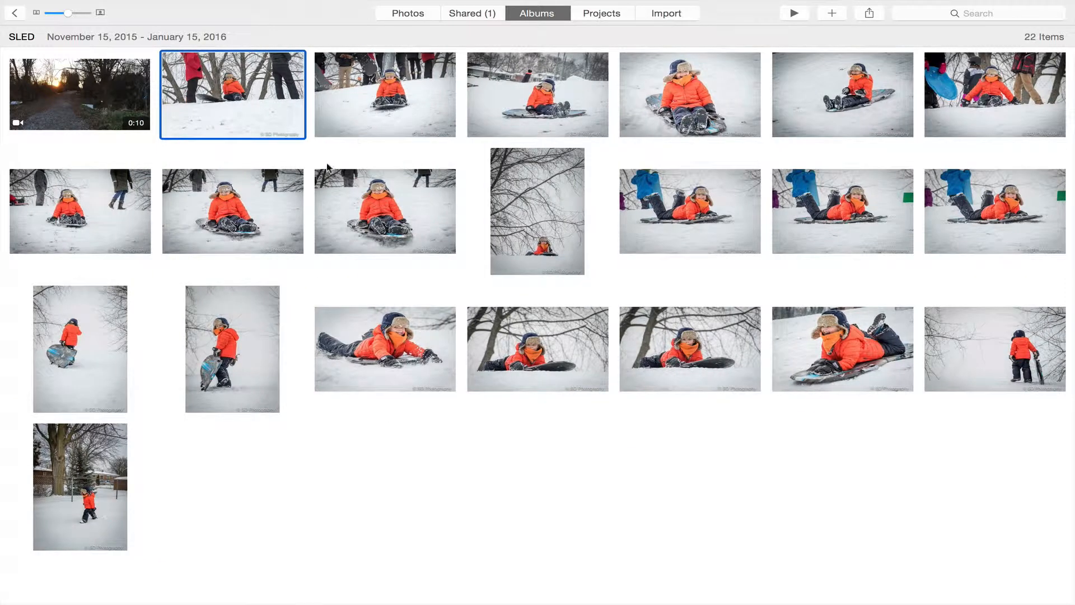
click(250, 213)
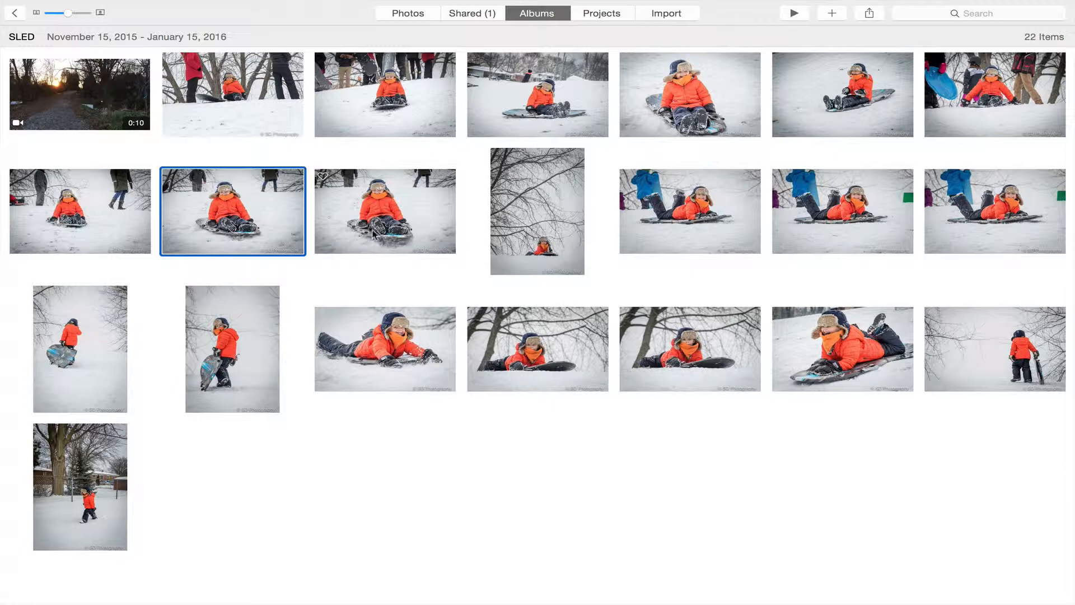
key(Delete)
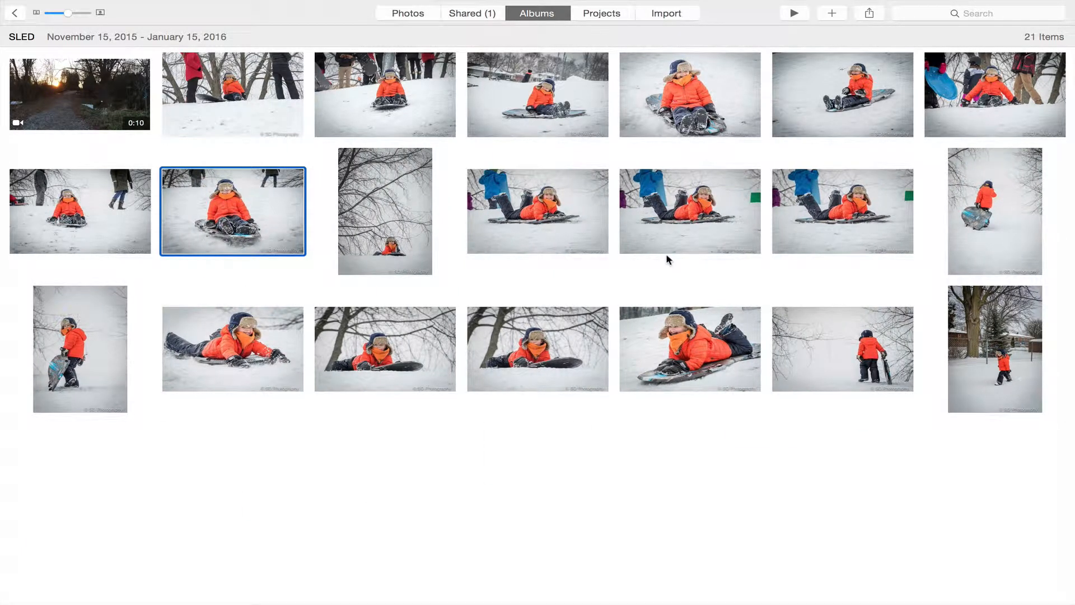
Remove the first two of the three similar lying-on-sled shots and the first of the two shots under the branches from the album.
click(559, 219)
super+click(660, 227)
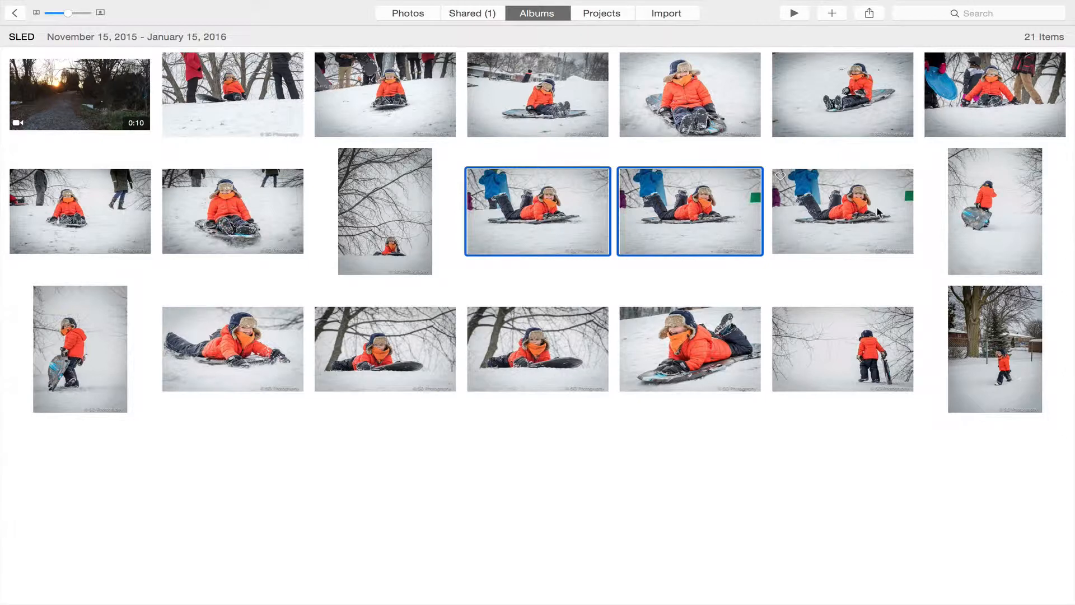
key(Delete)
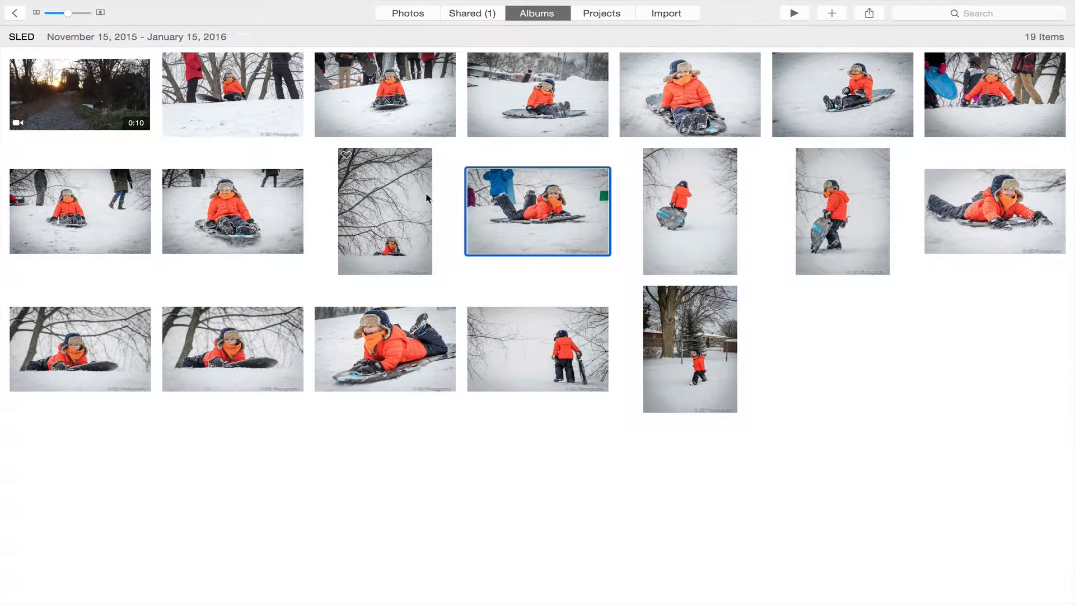
click(64, 355)
key(Delete)
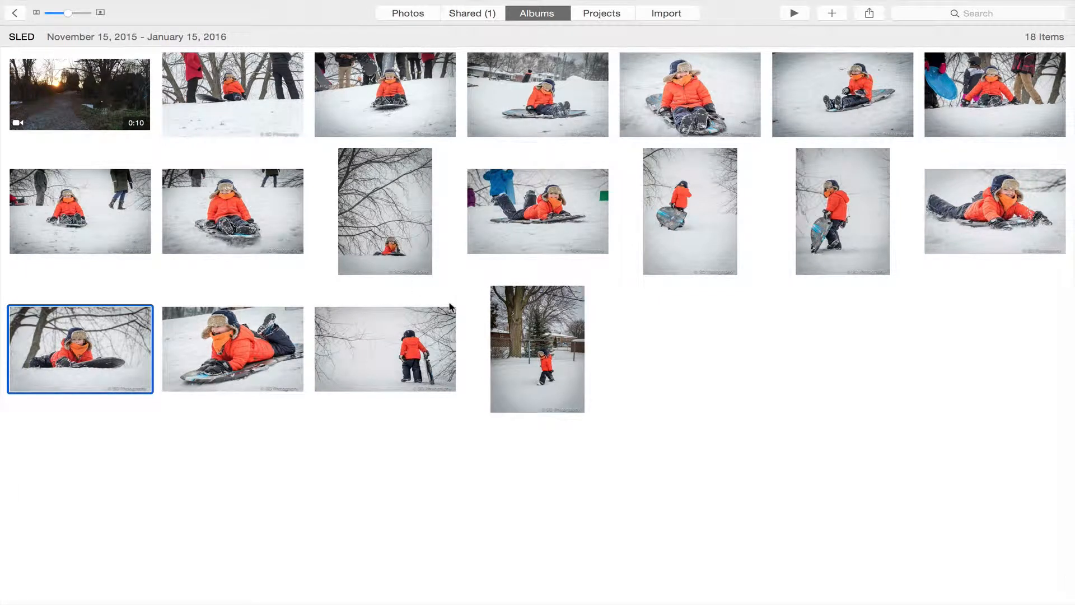
Create a new slideshow named SLEDDING FUN from all items in the album, and reopen it from the projects overview.
key(ctrl+a)
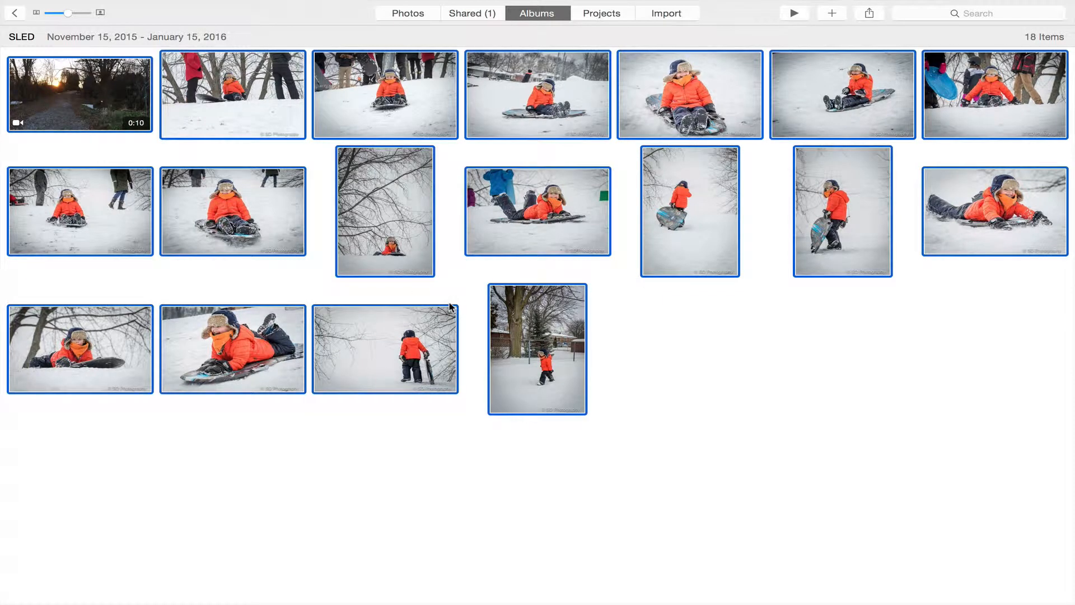
click(833, 15)
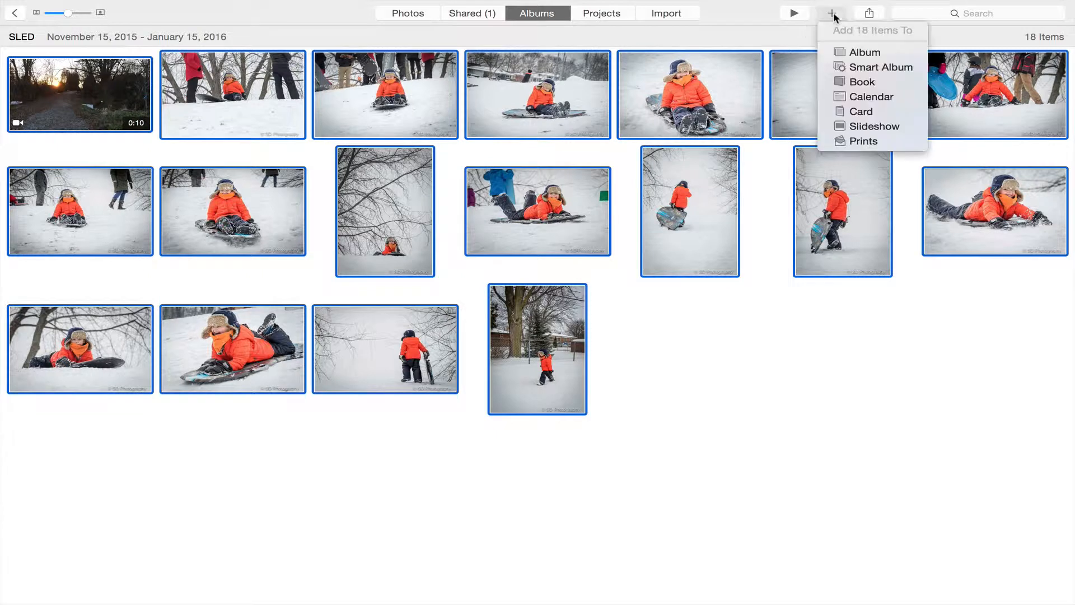
click(870, 128)
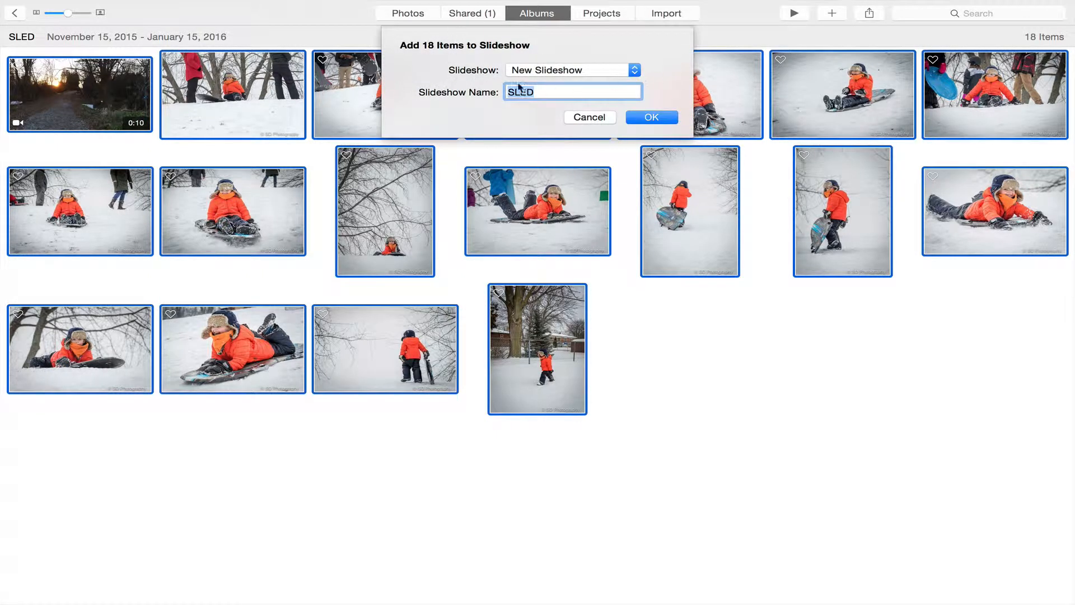
click(550, 95)
text(DING FUN)
click(649, 115)
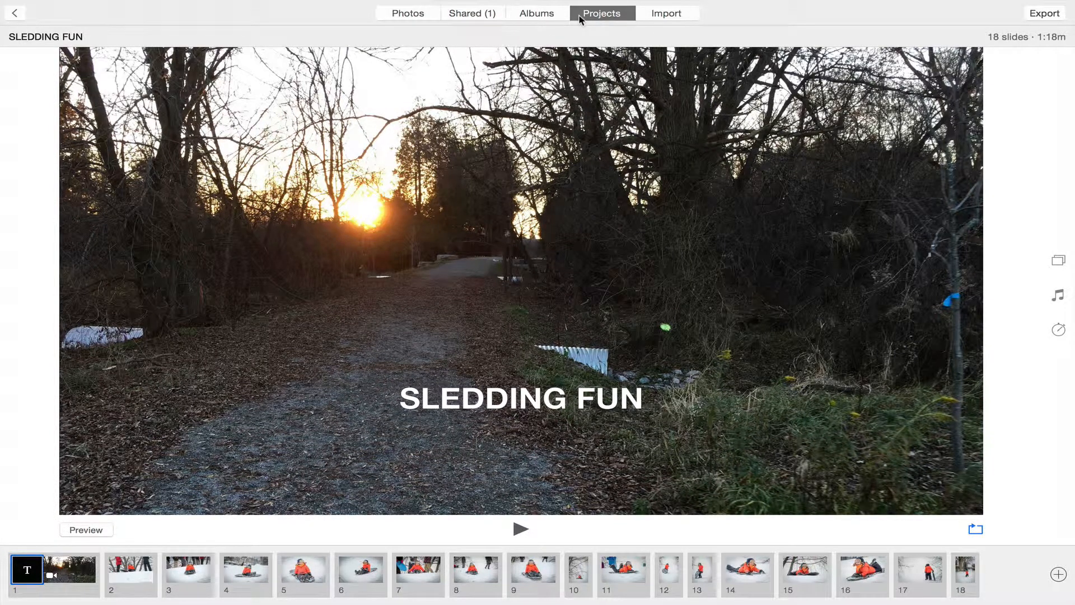
click(18, 16)
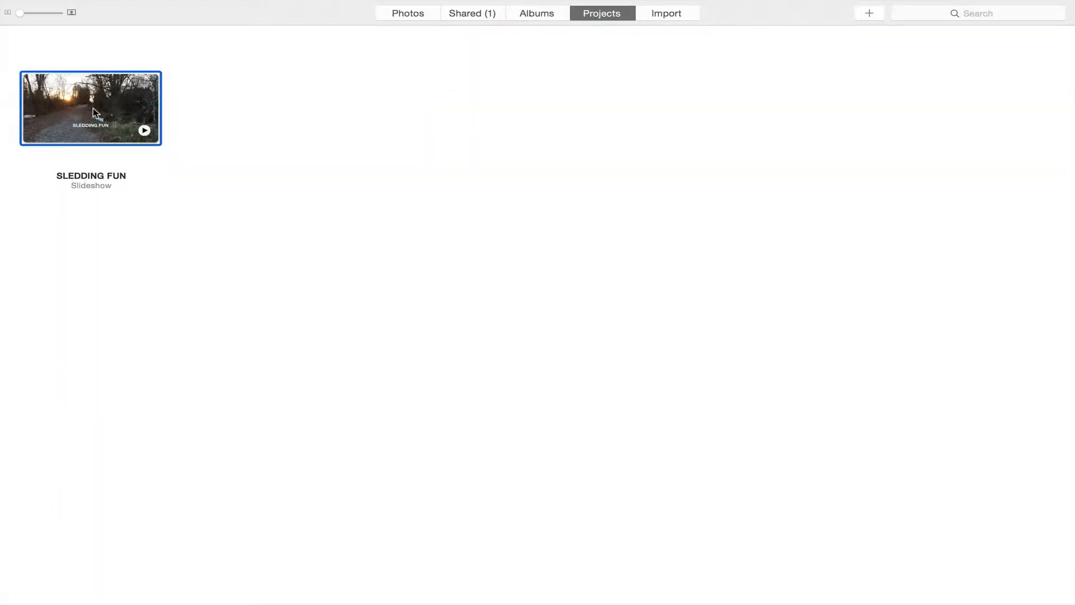
double_click(94, 112)
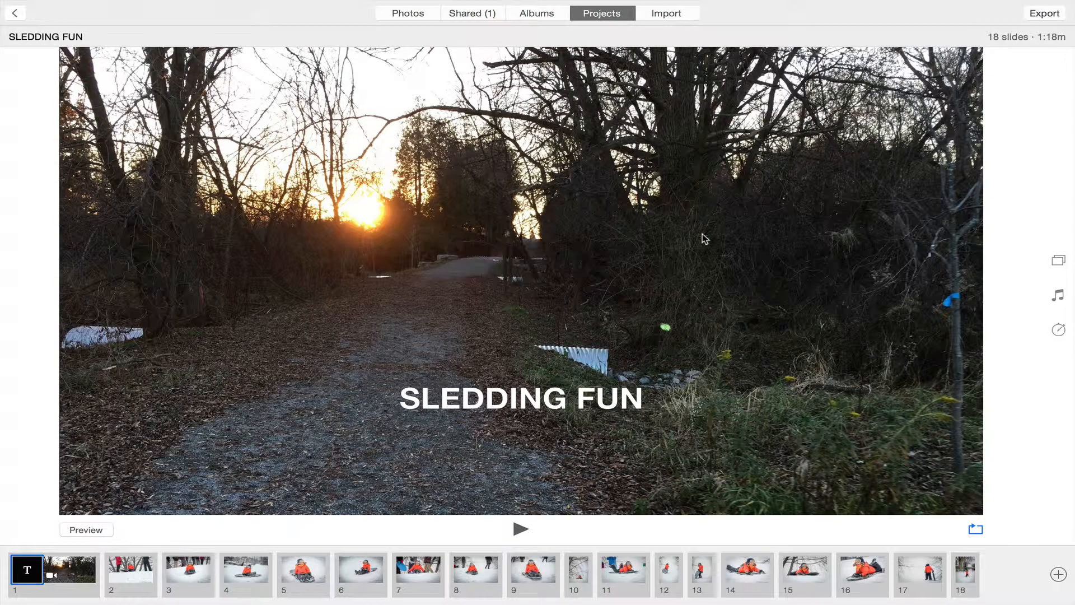
Try to replace the title text on the first slide with THESR:AE.
double_click(540, 405)
click(539, 406)
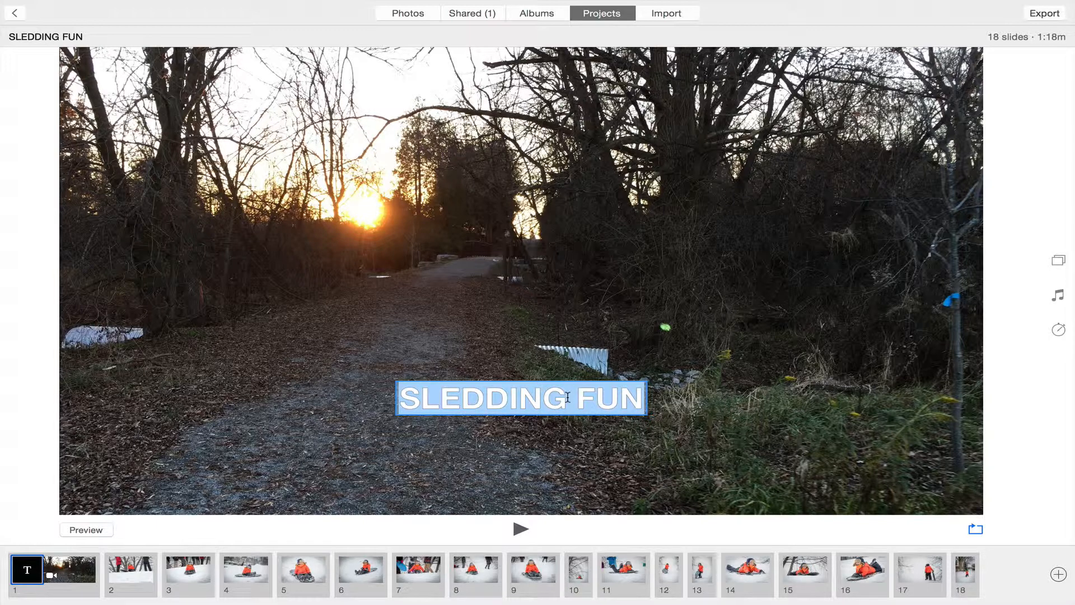
key(BackSpace)
text(THESR:AE)
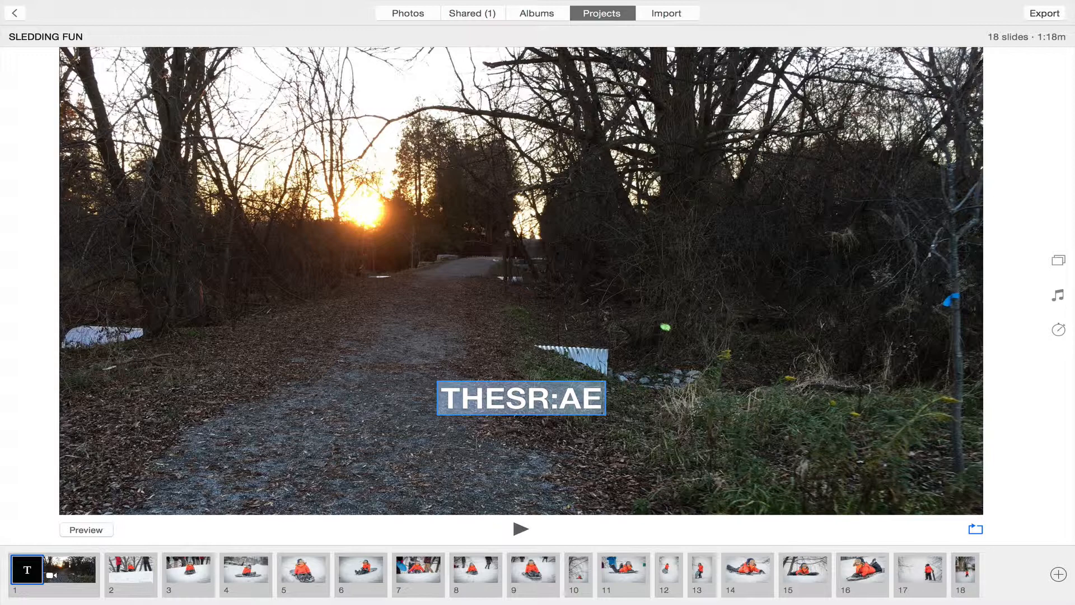
click(519, 338)
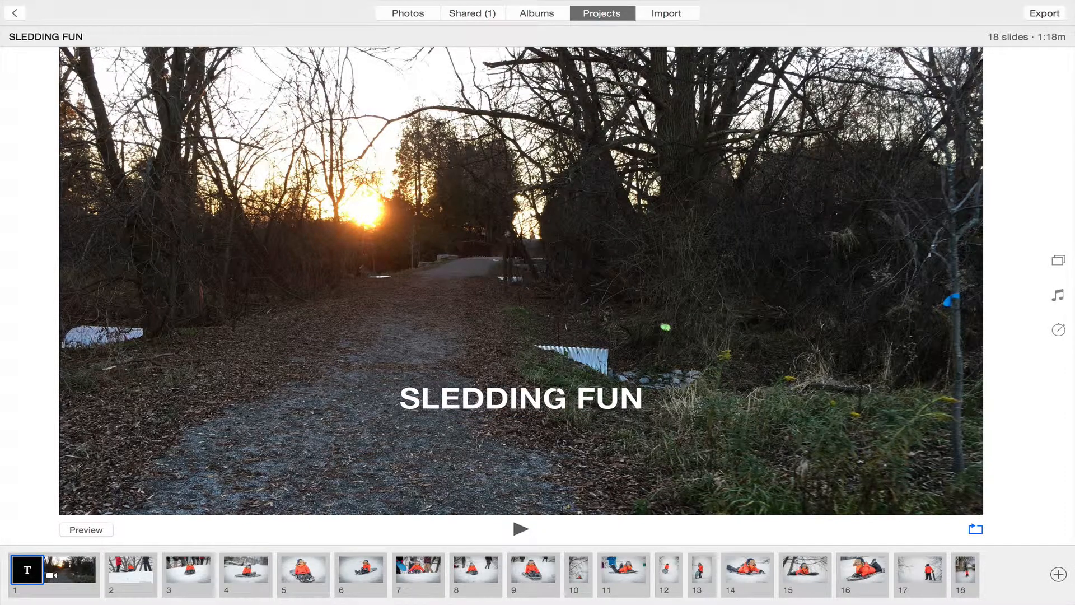
Recolor the whole SLEDDING FUN title on the first slide to red, trying purple, green and orange along the way.
triple_click(475, 399)
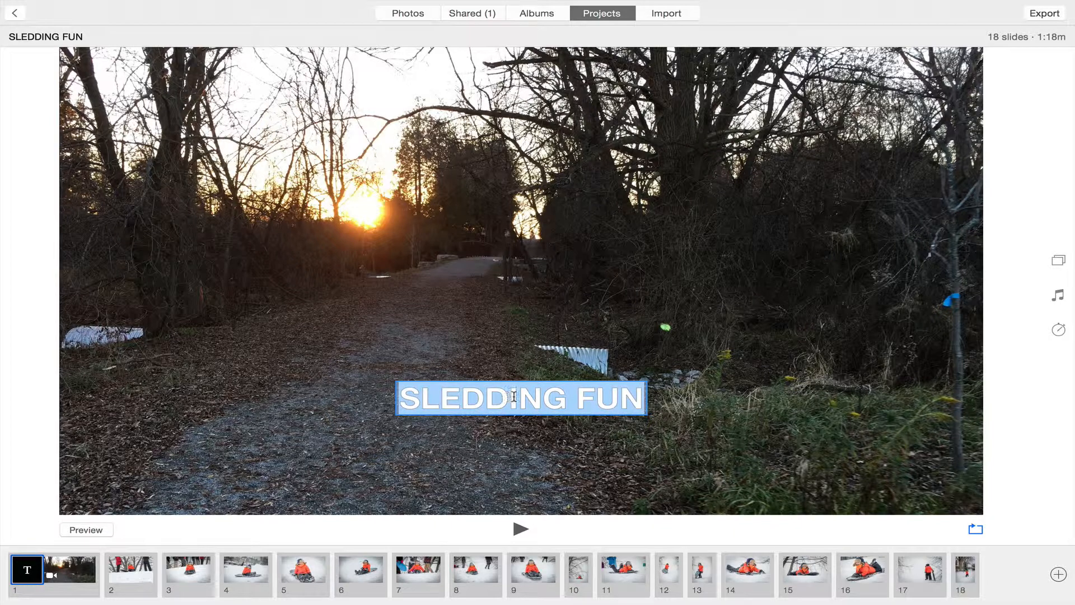
right_click(514, 398)
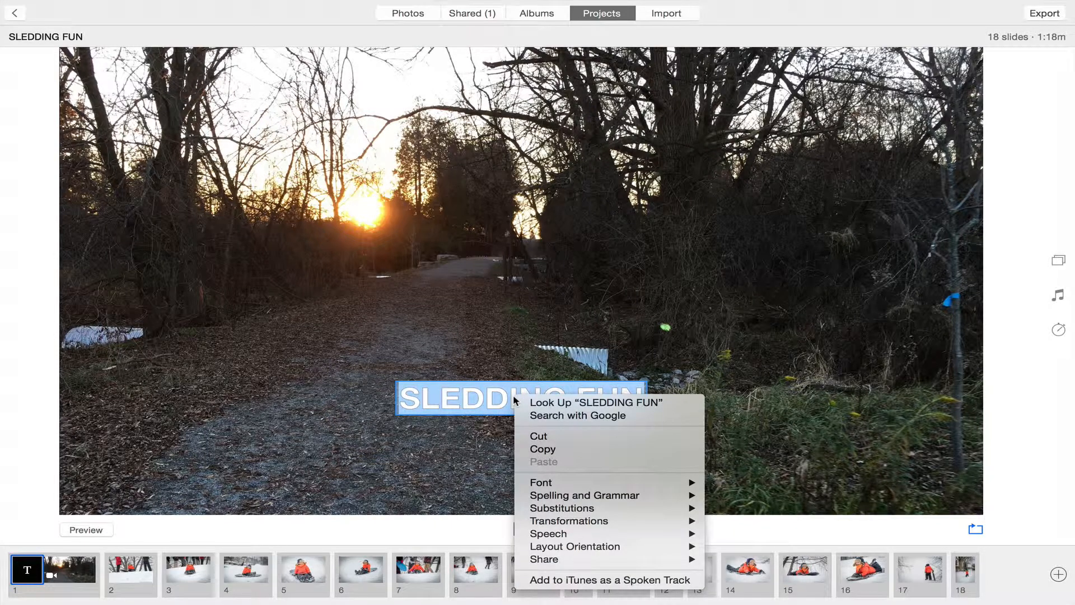
mouse_move(582, 483)
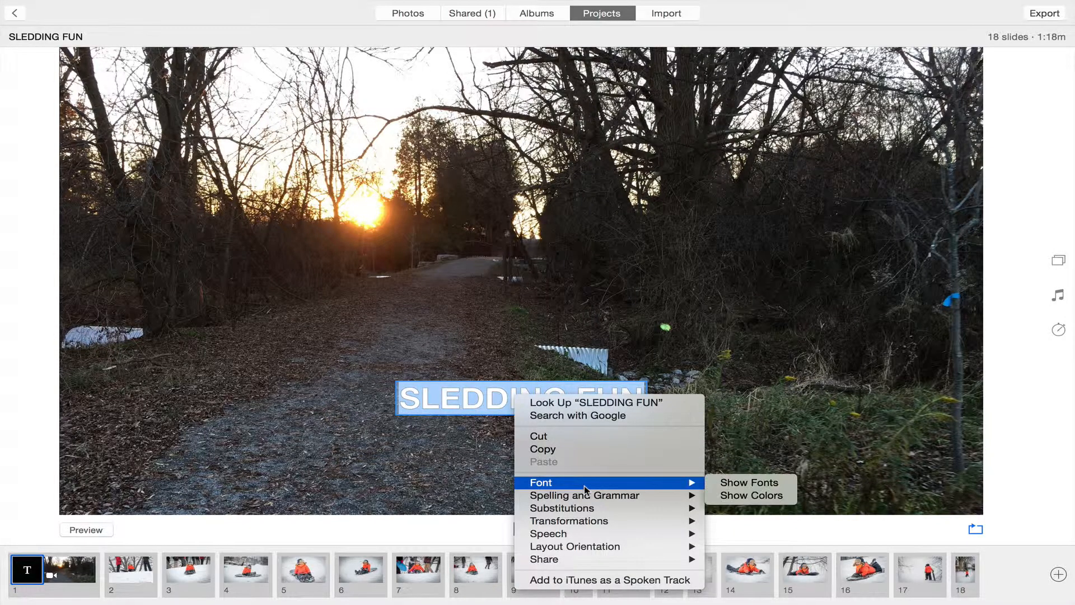
click(771, 496)
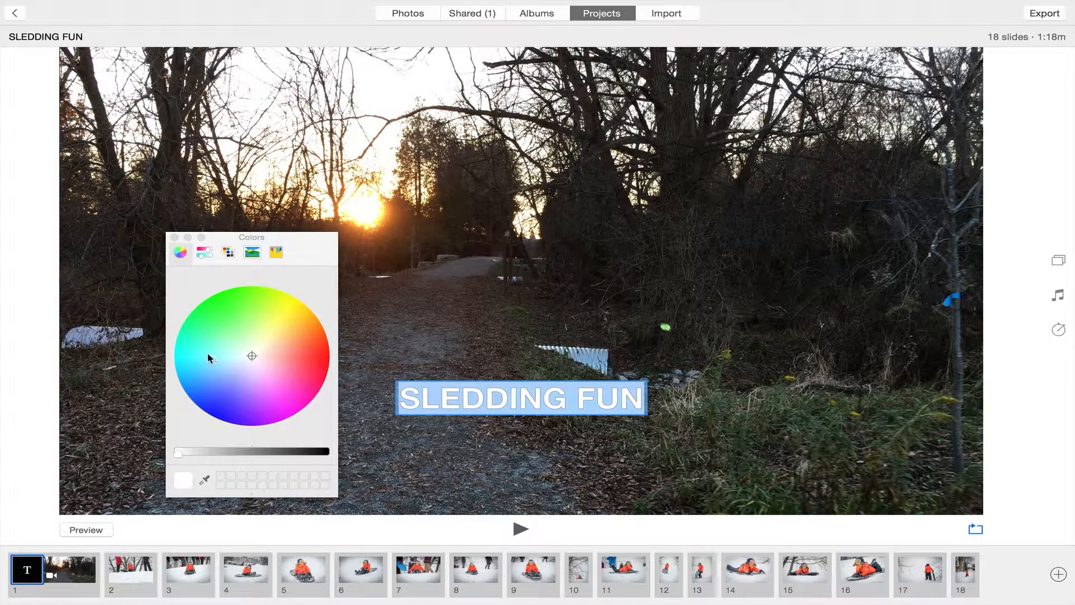
click(202, 409)
click(261, 415)
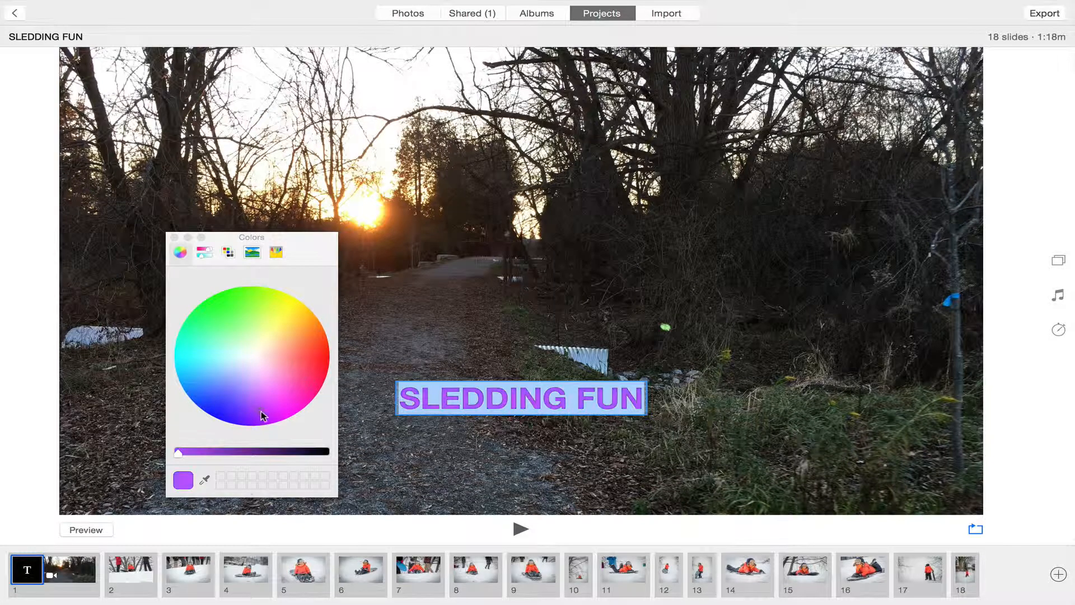
click(267, 423)
click(243, 319)
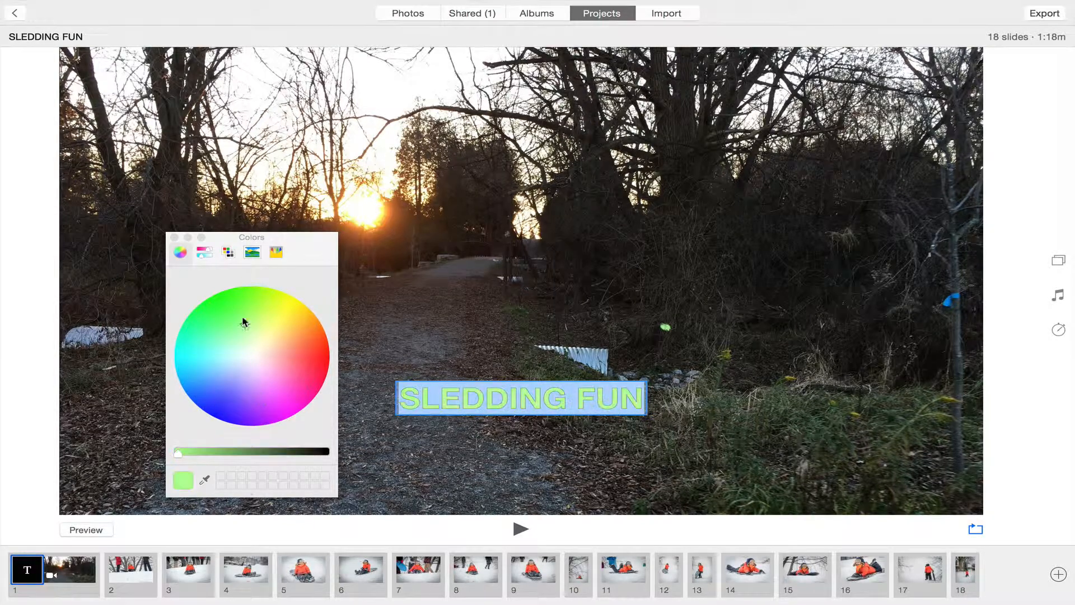
click(230, 300)
click(283, 303)
click(321, 350)
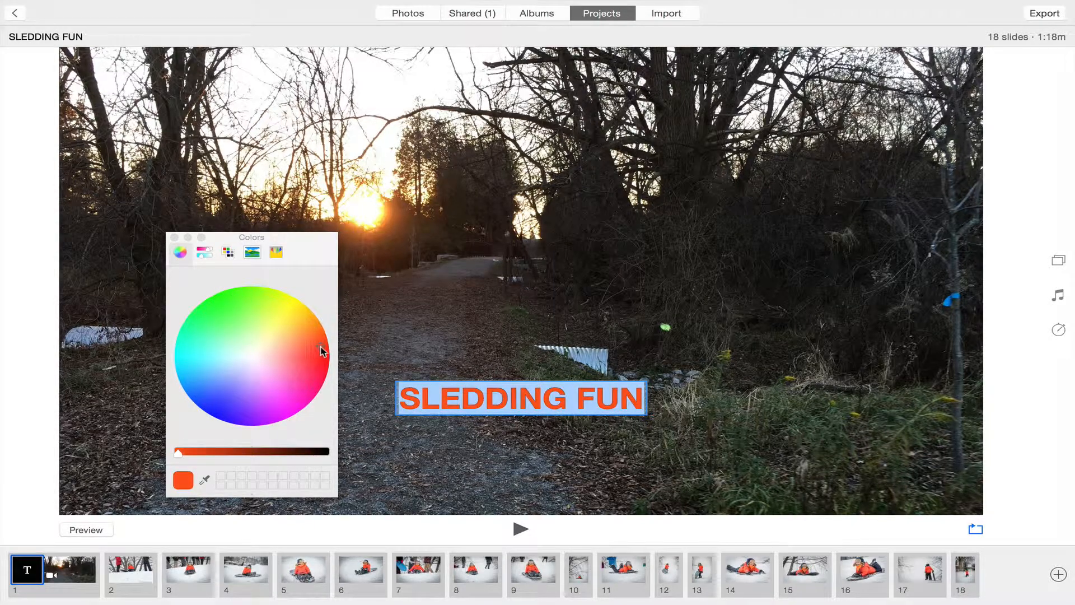
click(329, 353)
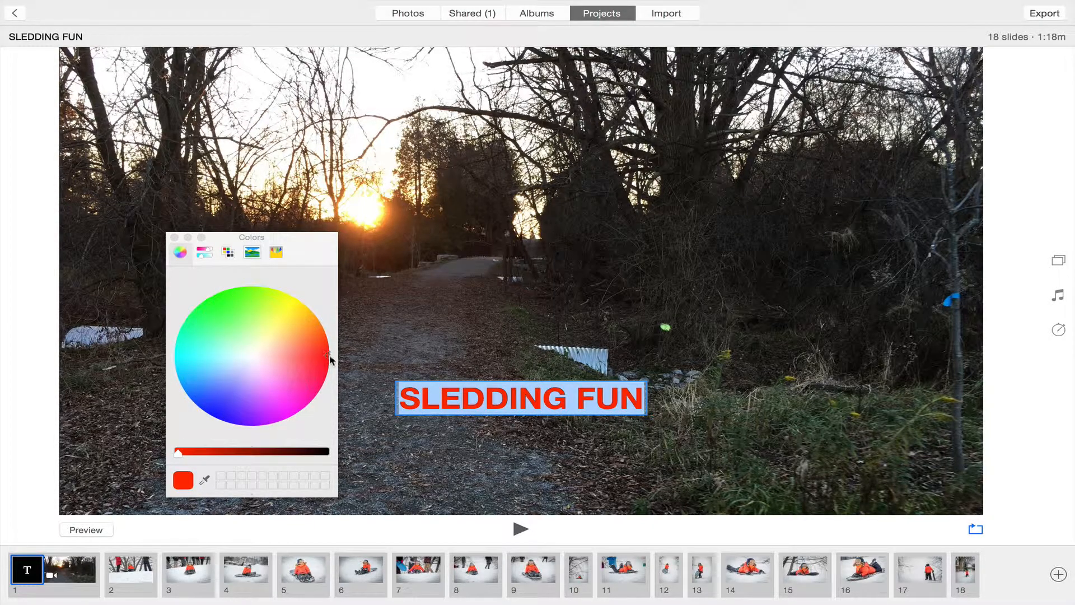
click(174, 238)
click(663, 279)
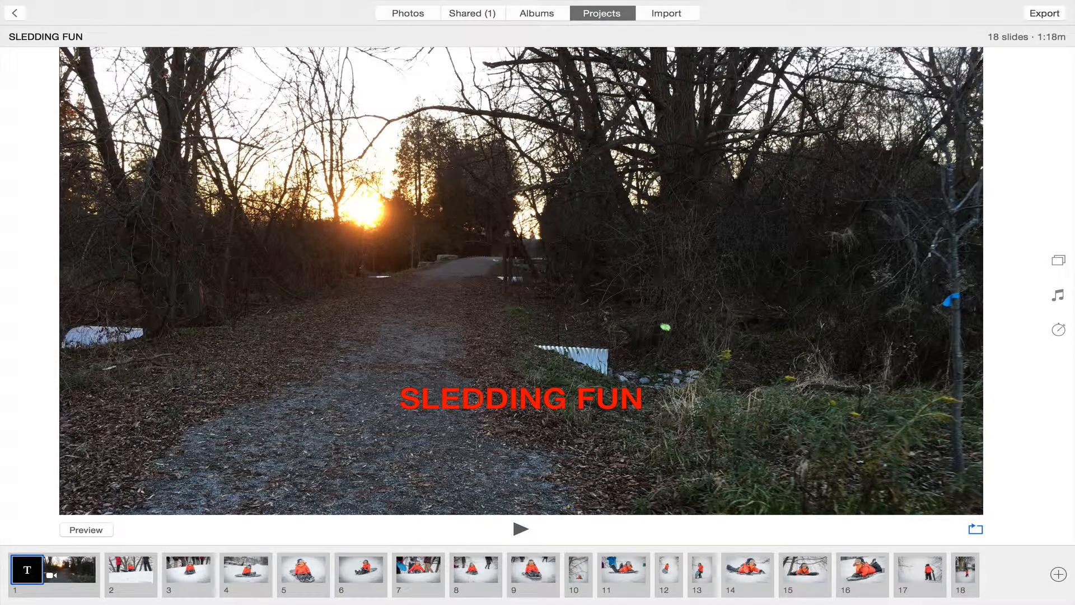
Set the font of the SLEDDING FUN title on the first slide to Georgia Bold.
click(506, 398)
right_click(507, 398)
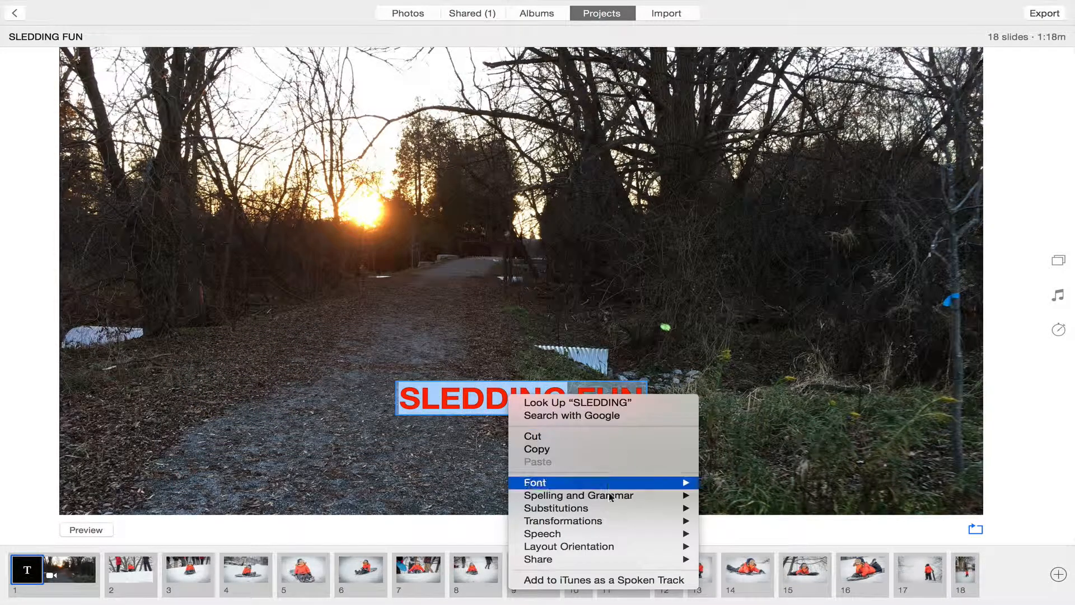
mouse_move(609, 510)
mouse_move(621, 483)
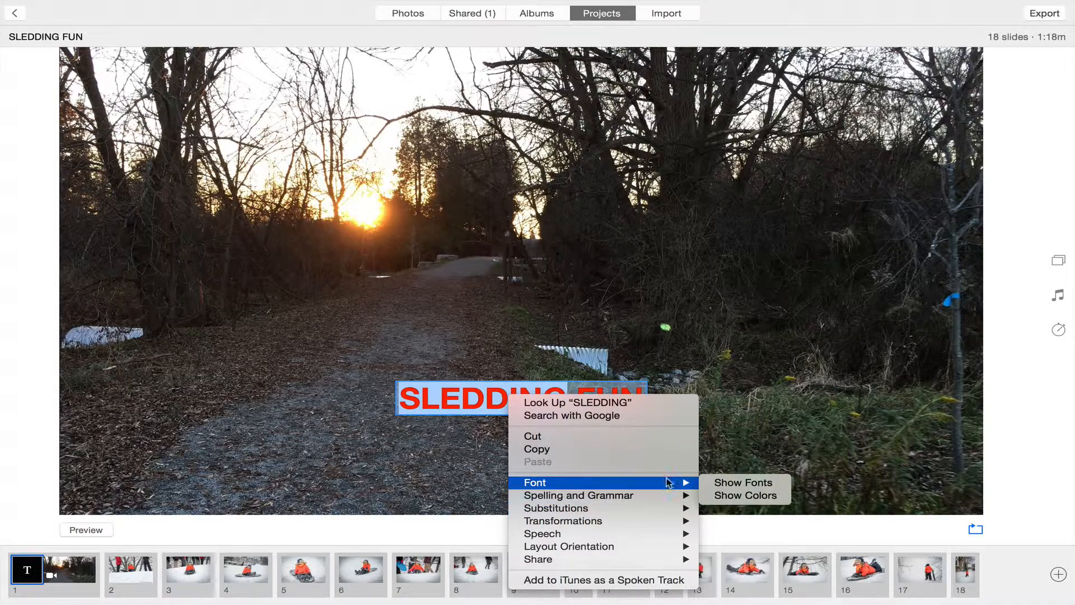
click(735, 485)
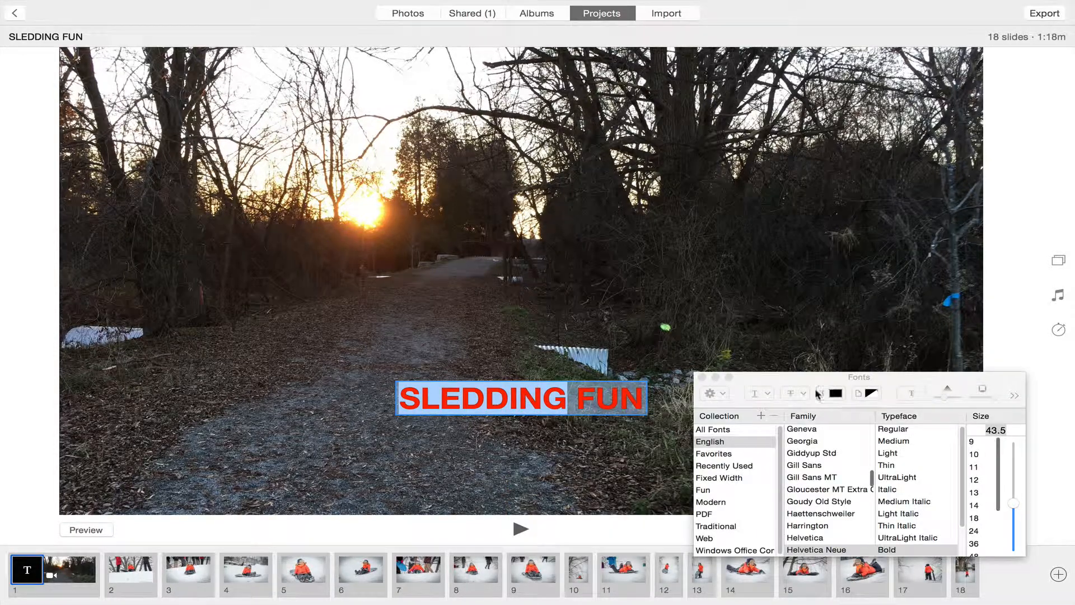
click(801, 442)
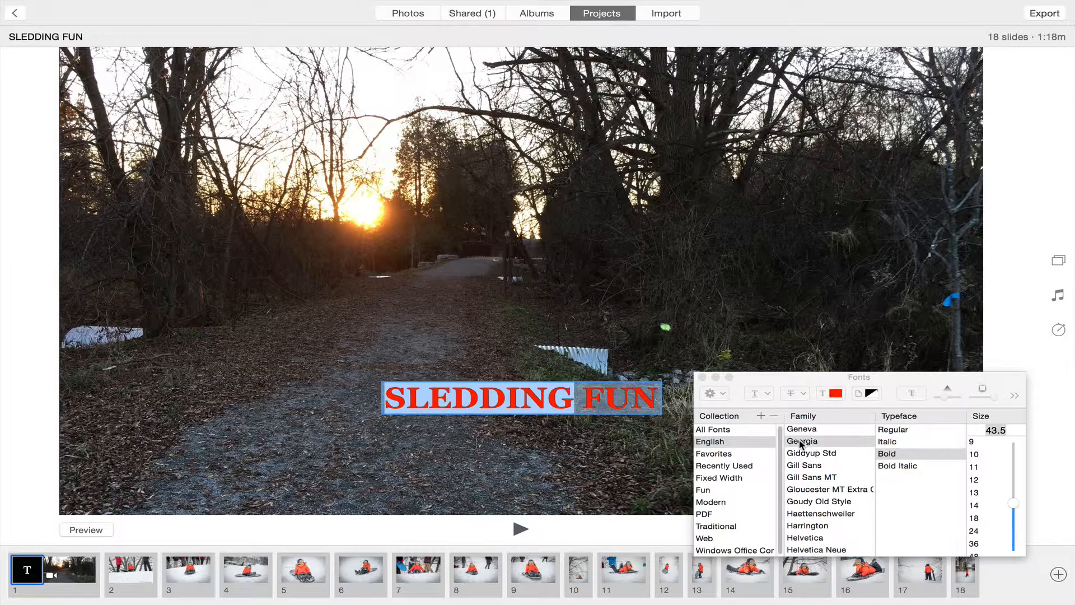
click(702, 377)
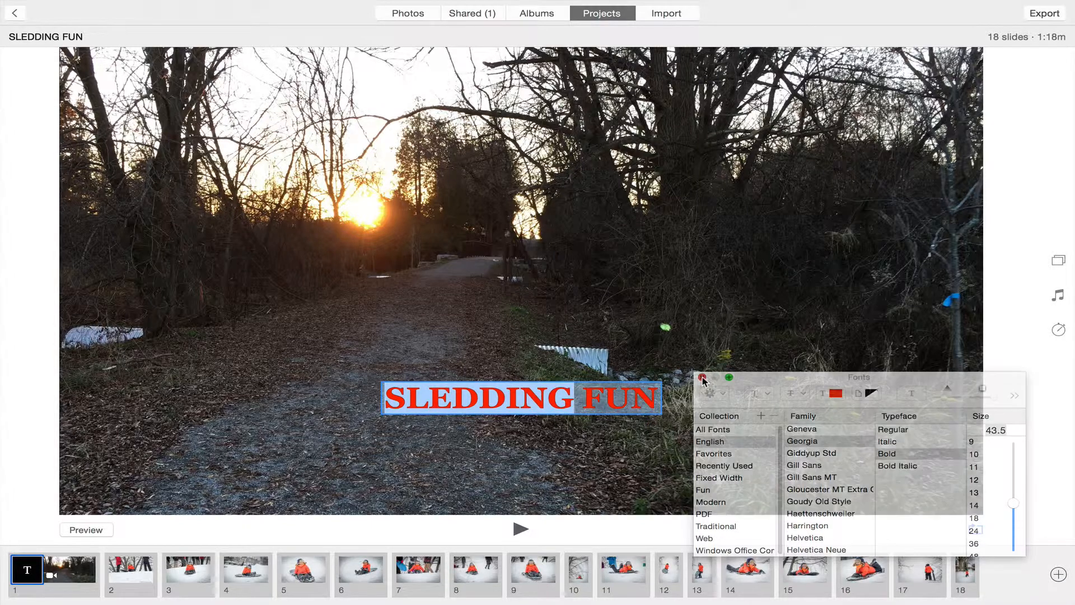
click(562, 355)
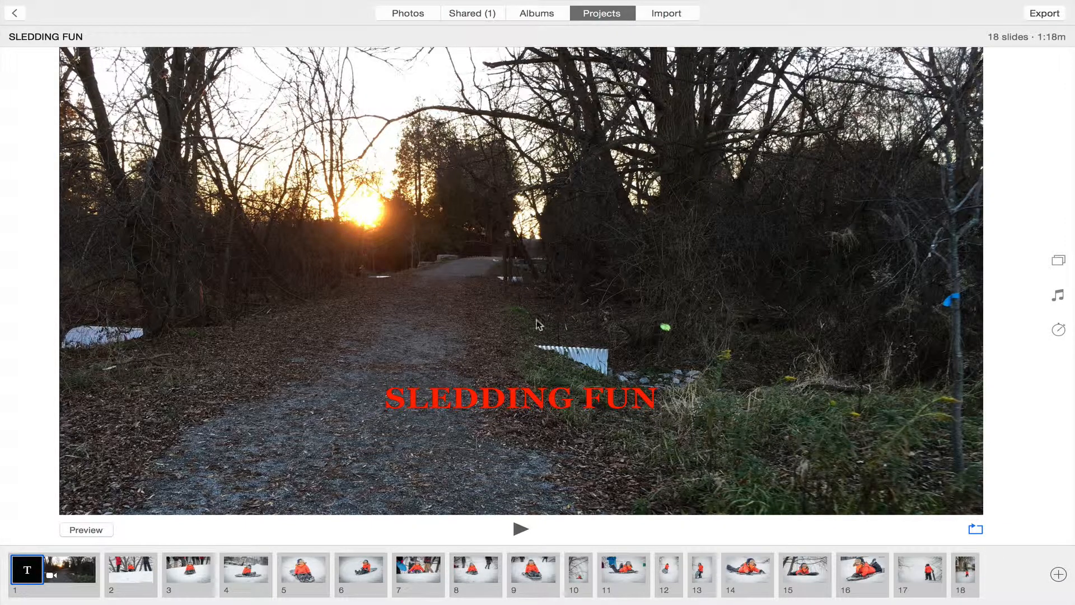
click(520, 398)
click(391, 354)
Make the photo of the child seated between two adults the opening slide and move the sunset path video to third position.
click(85, 572)
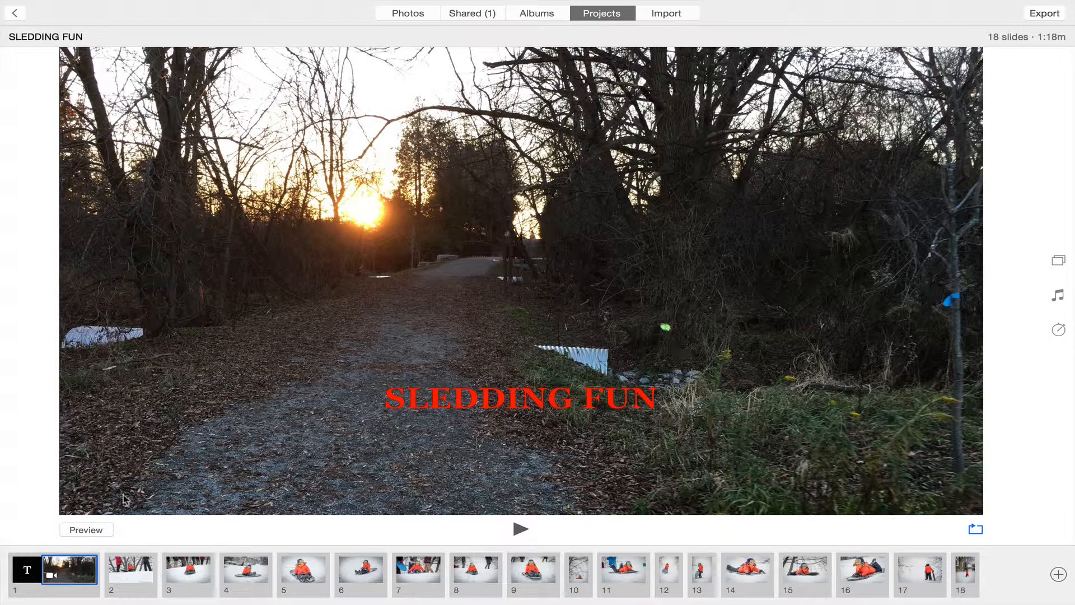
drag(140, 575, 71, 579)
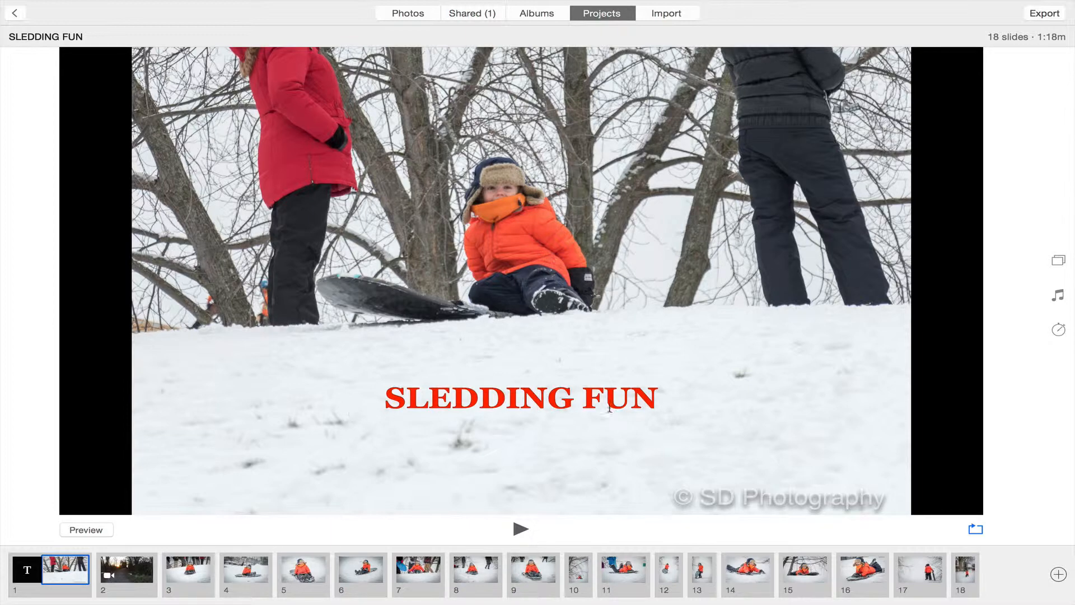
click(132, 560)
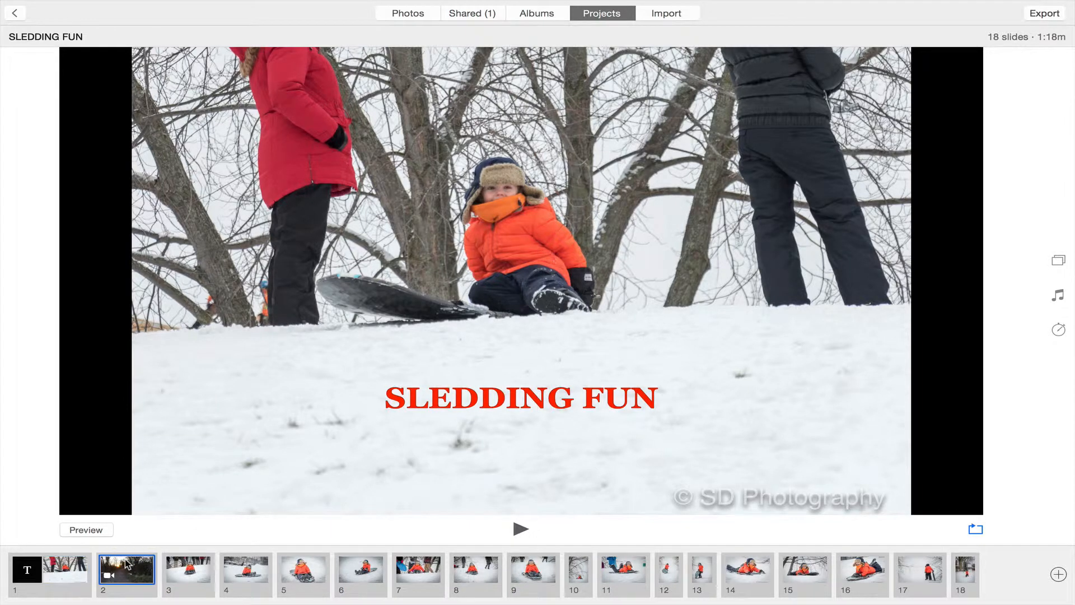
drag(133, 560, 193, 566)
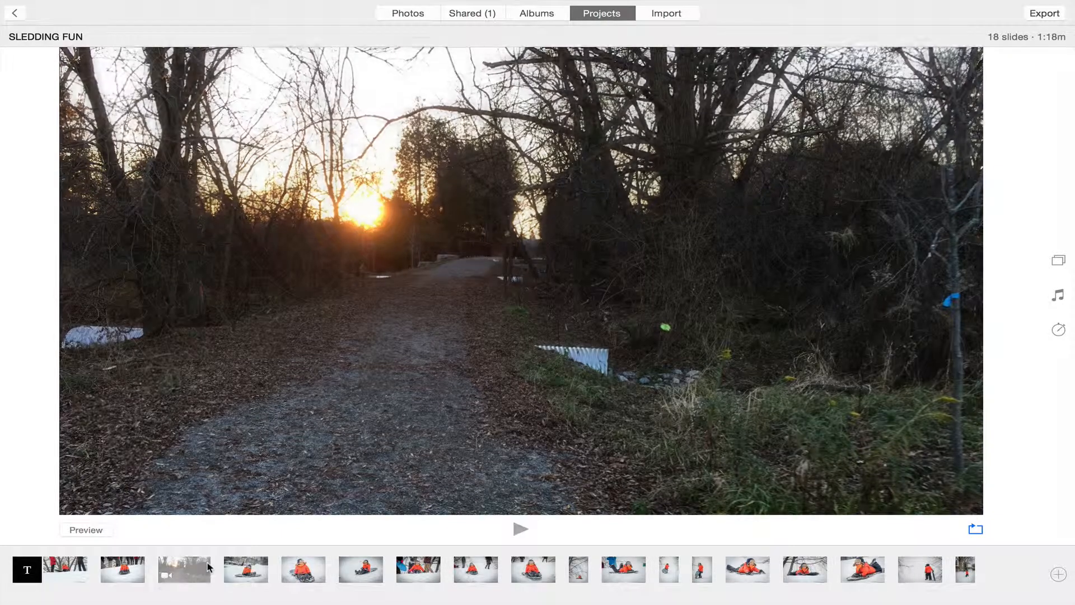
click(65, 572)
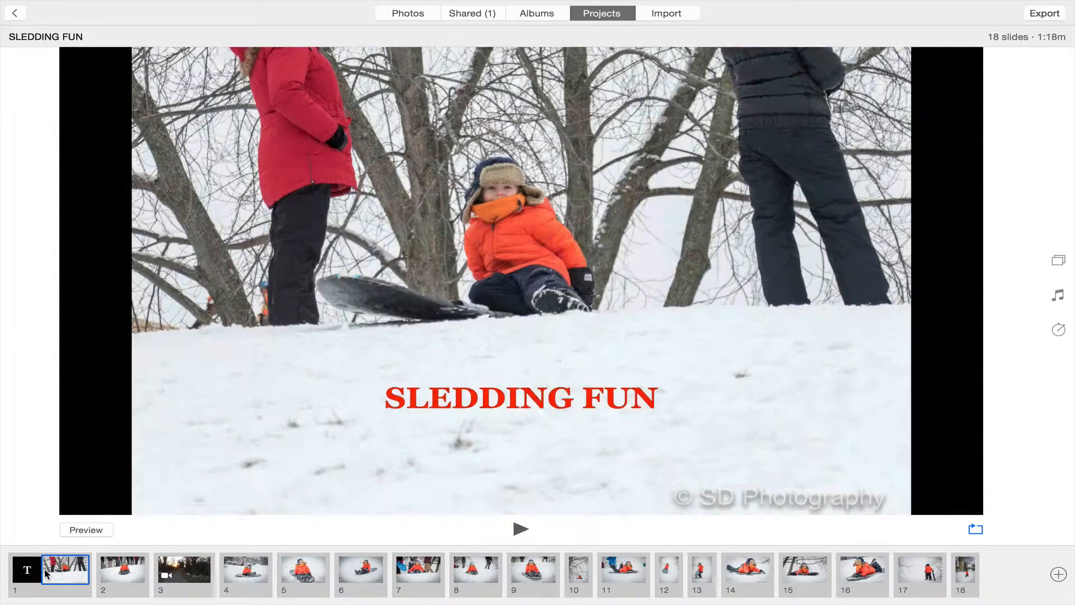
Apply the Ken Burns theme and zoom the start framing of slide 2 in on the seated child, keeping the face in view.
click(1061, 265)
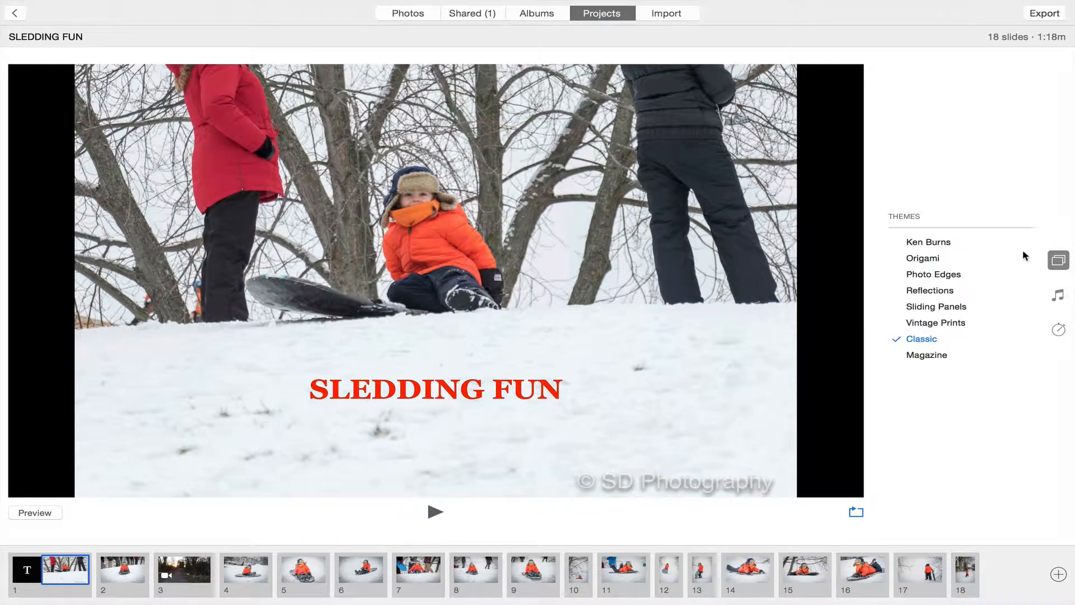
click(943, 241)
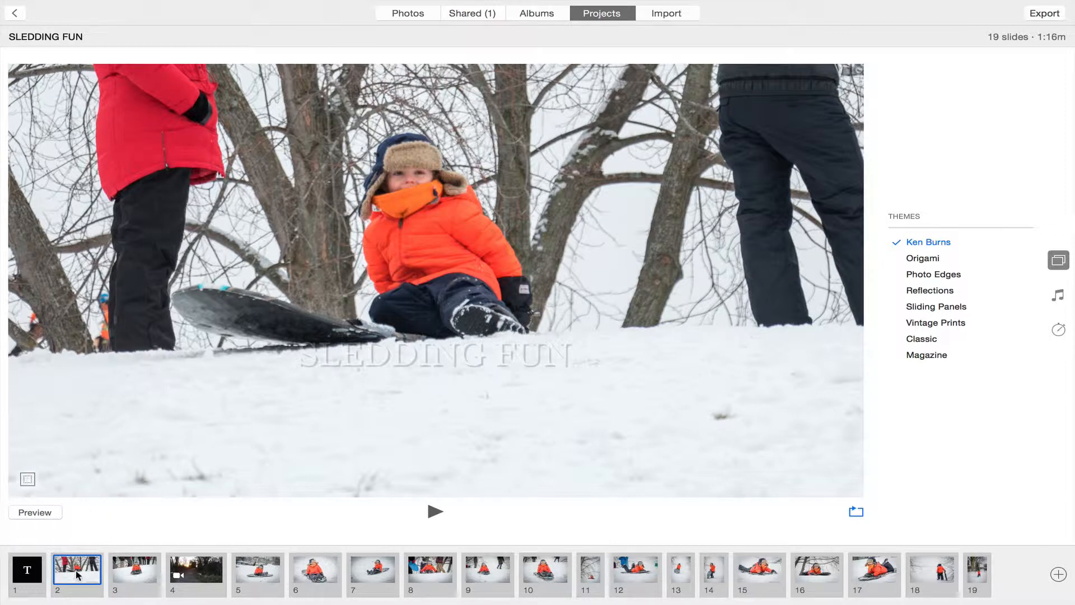
click(28, 479)
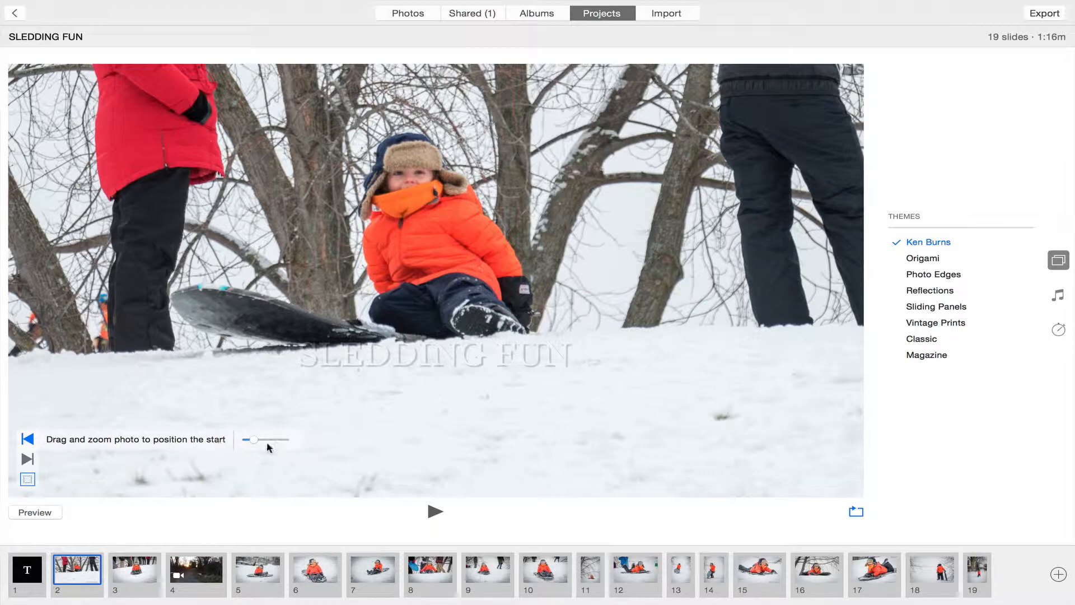
drag(438, 221, 423, 171)
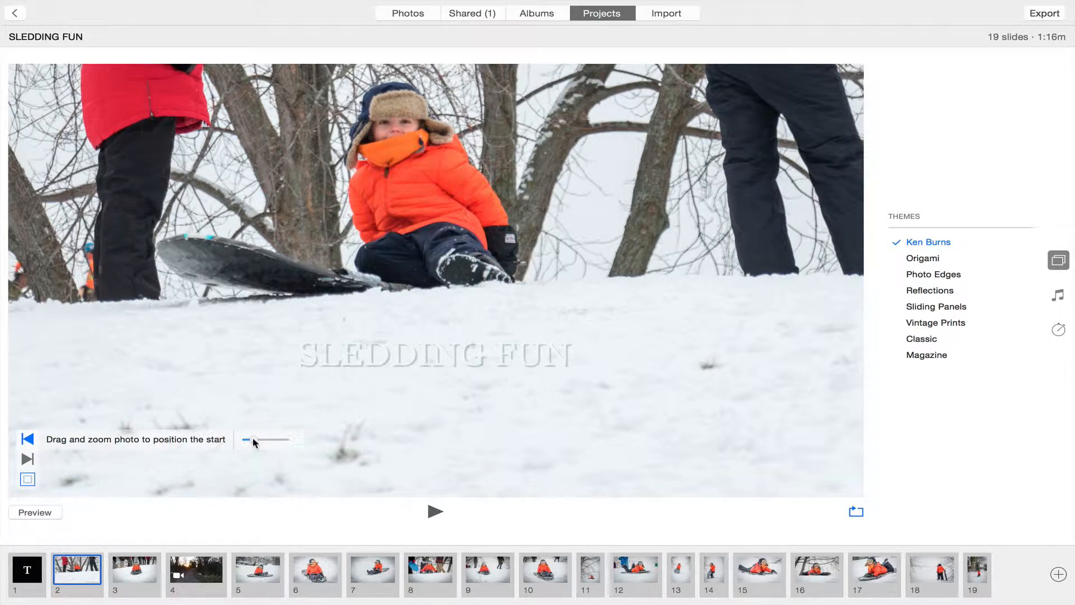
drag(253, 441, 261, 443)
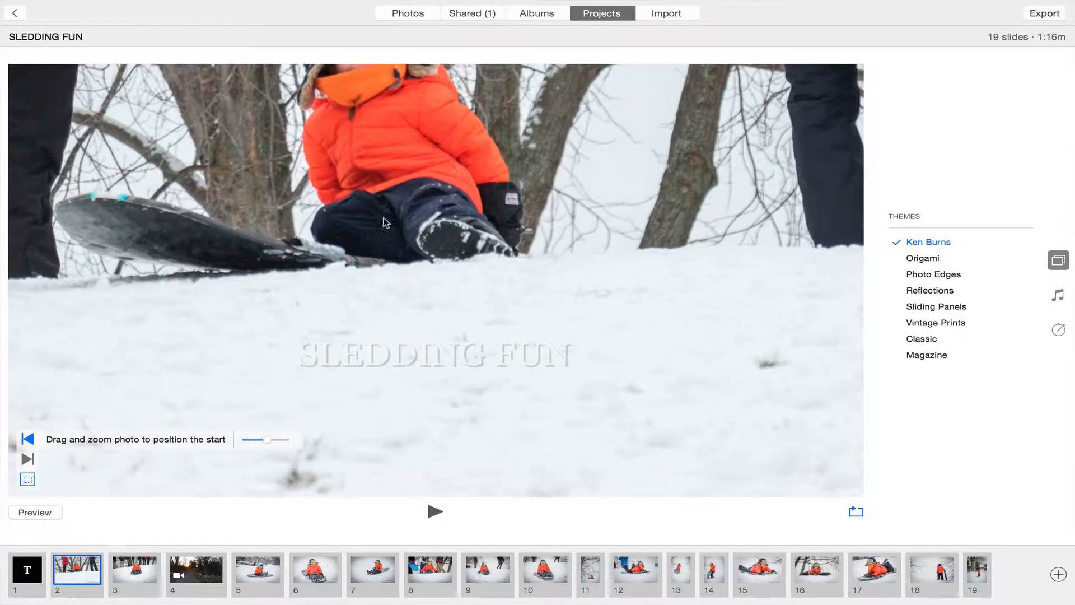
drag(439, 208, 443, 315)
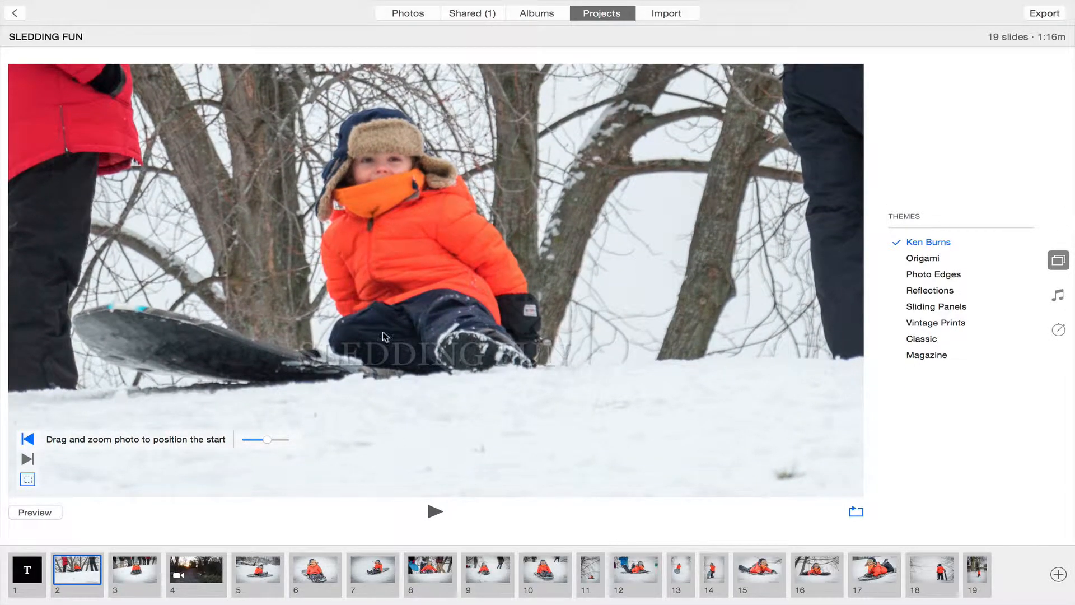
Frame the end of slide 2's motion with the child lower in the picture and a slight zoom in.
click(28, 459)
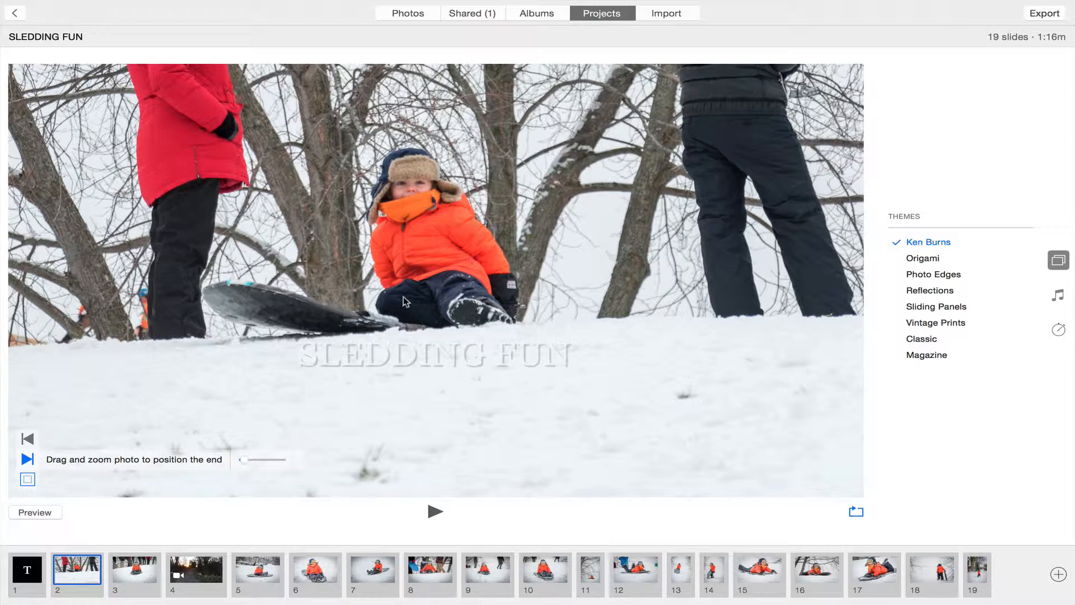
drag(440, 278, 343, 219)
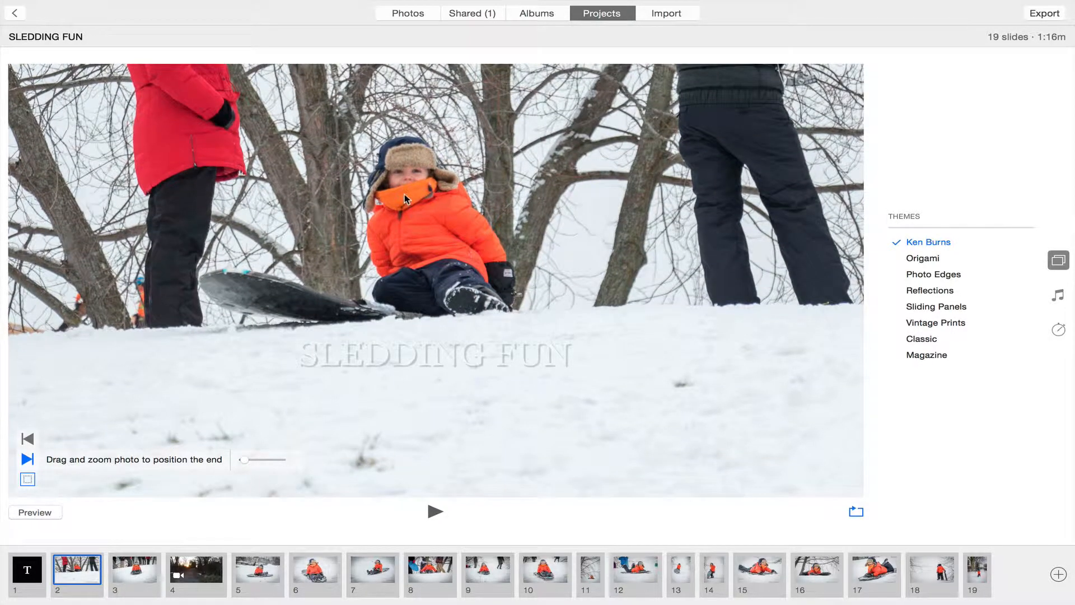
drag(404, 194, 420, 392)
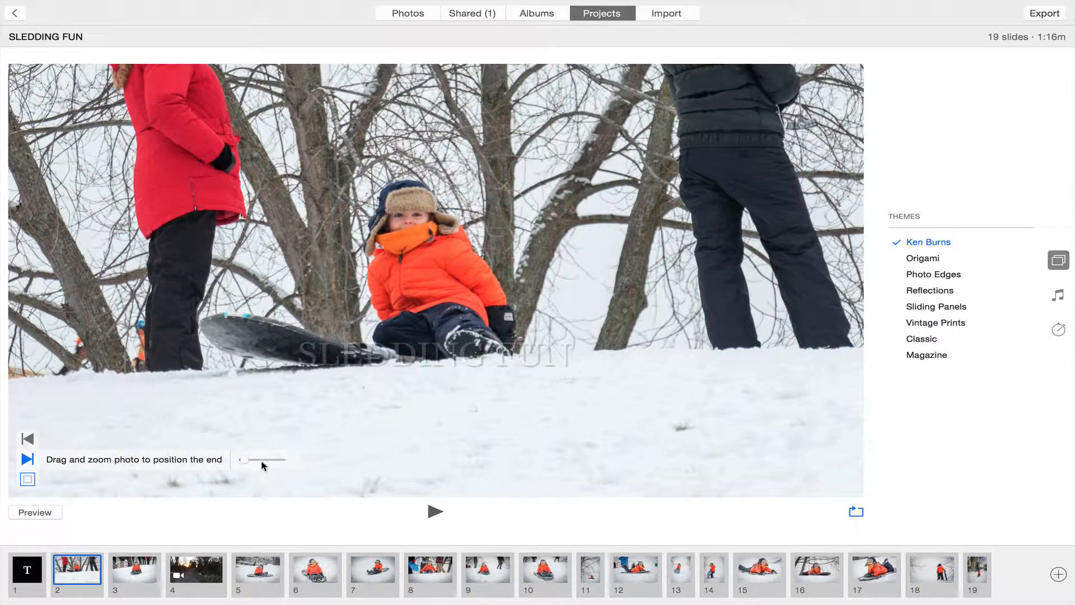
drag(244, 459, 252, 459)
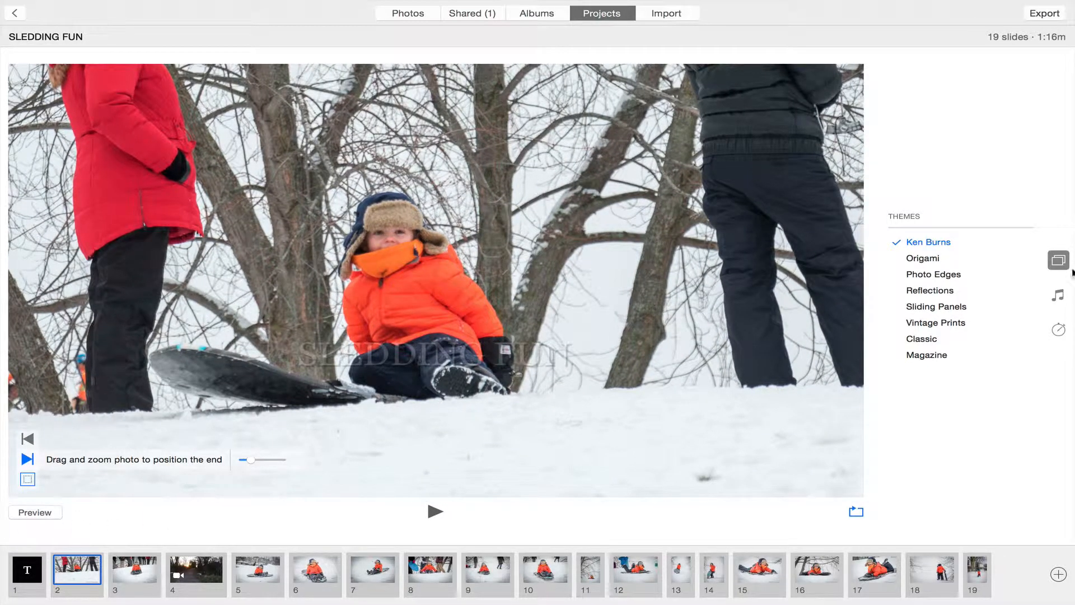
Browse the music library's Theme Songs and select the Ken Burns track for the slideshow.
click(1057, 295)
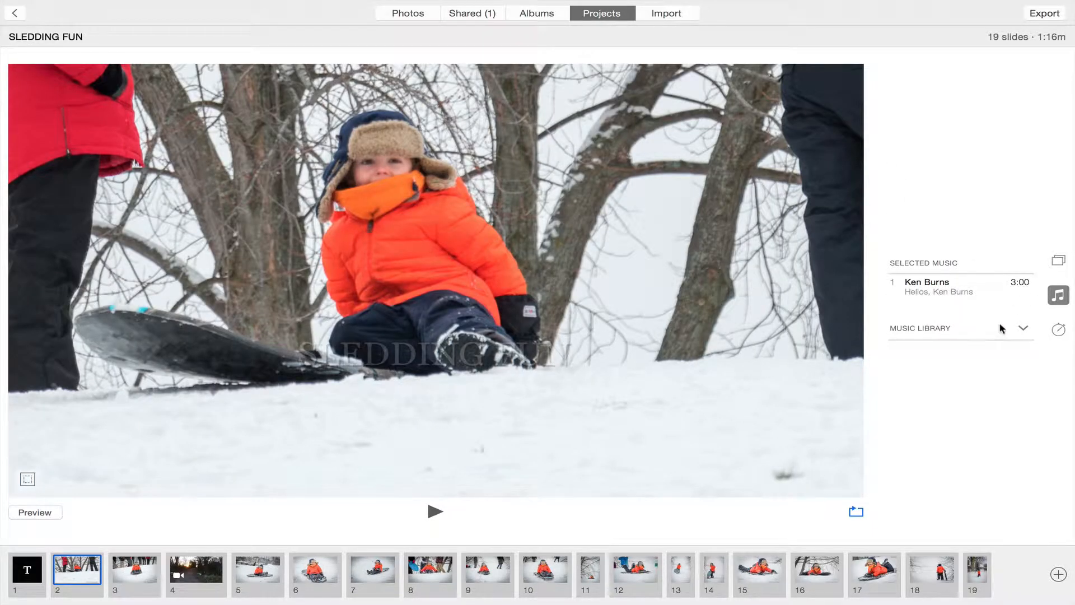
click(1022, 327)
click(970, 162)
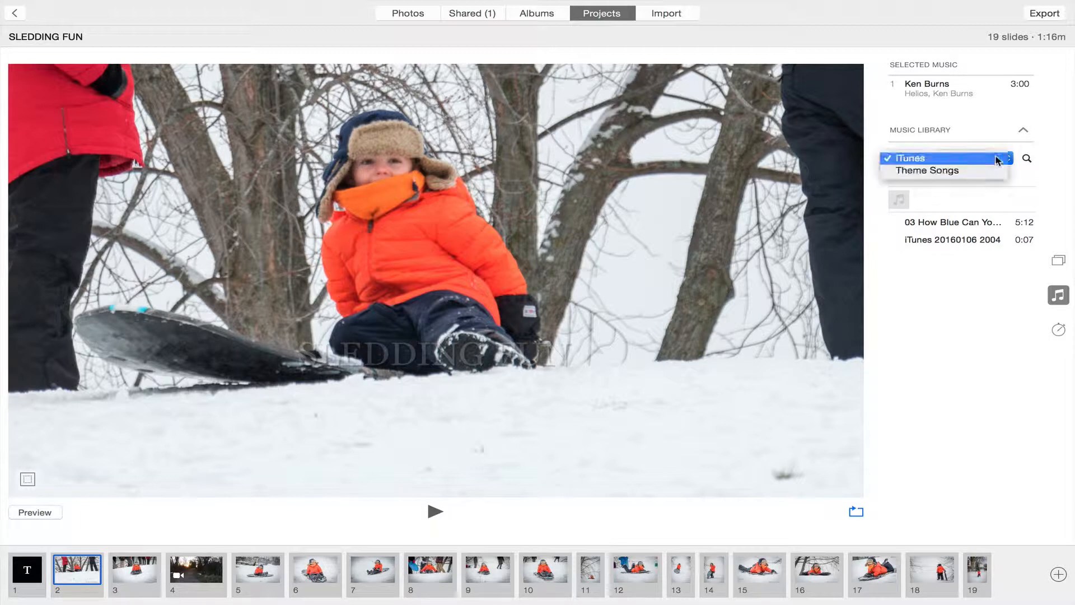
click(931, 173)
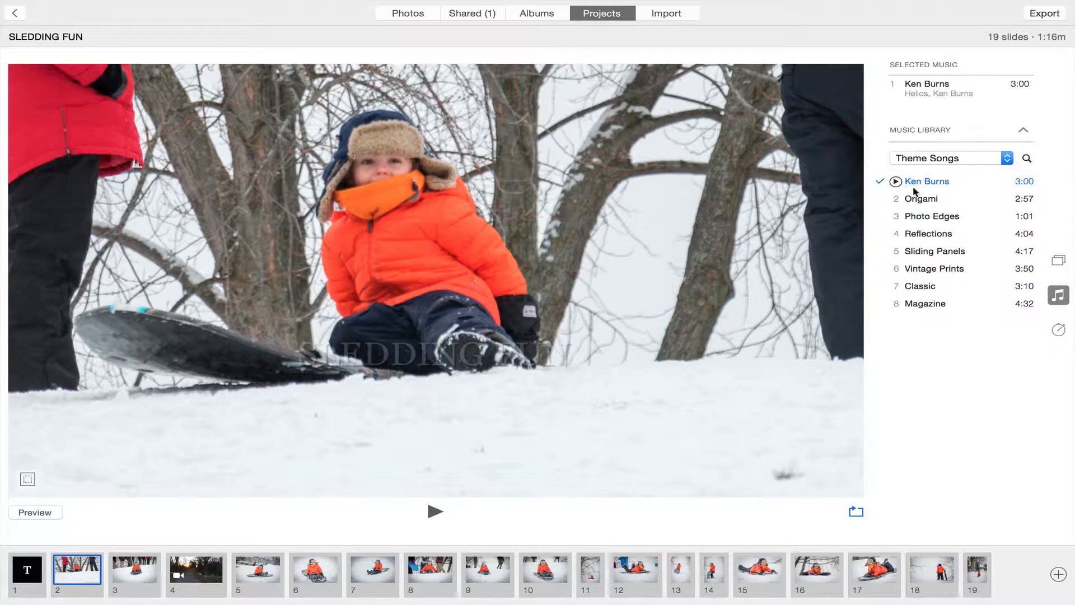
click(987, 183)
Show the slideshow's duration settings, play the slideshow from the title slide and stop the playback.
click(1058, 331)
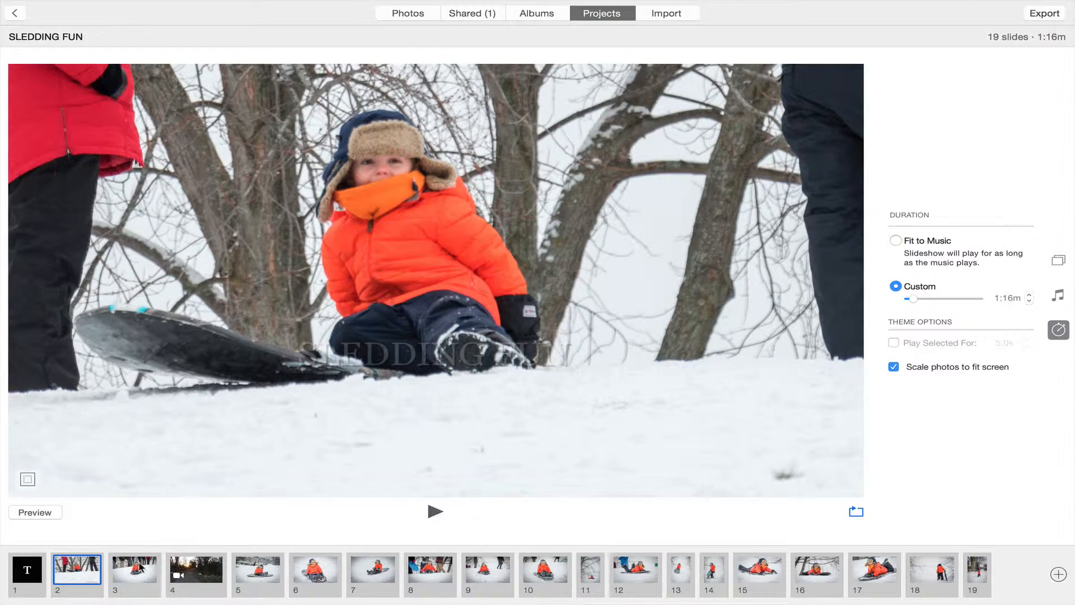
click(29, 569)
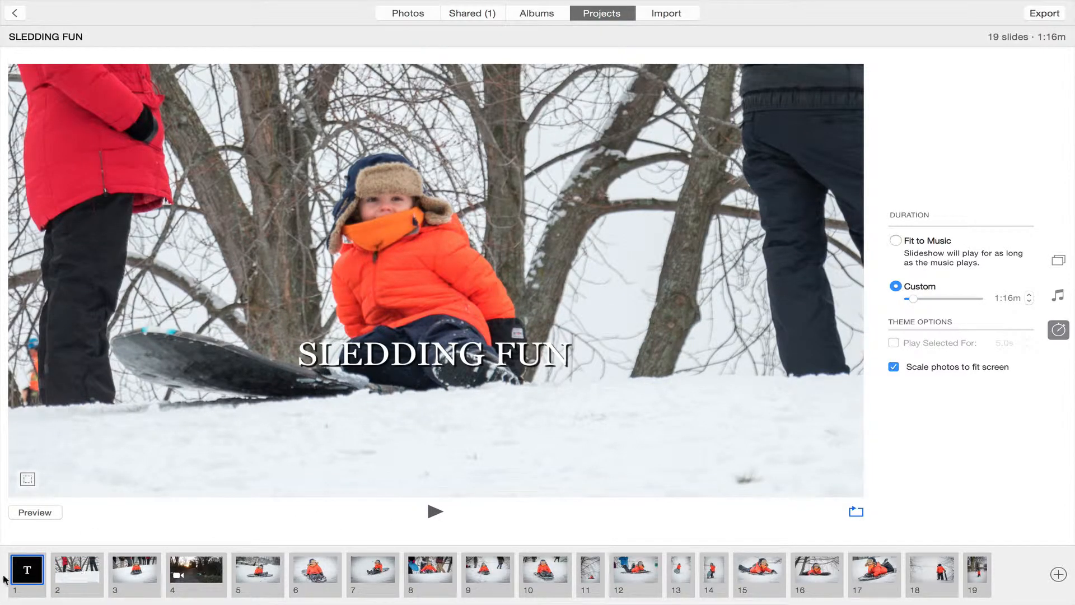
click(435, 513)
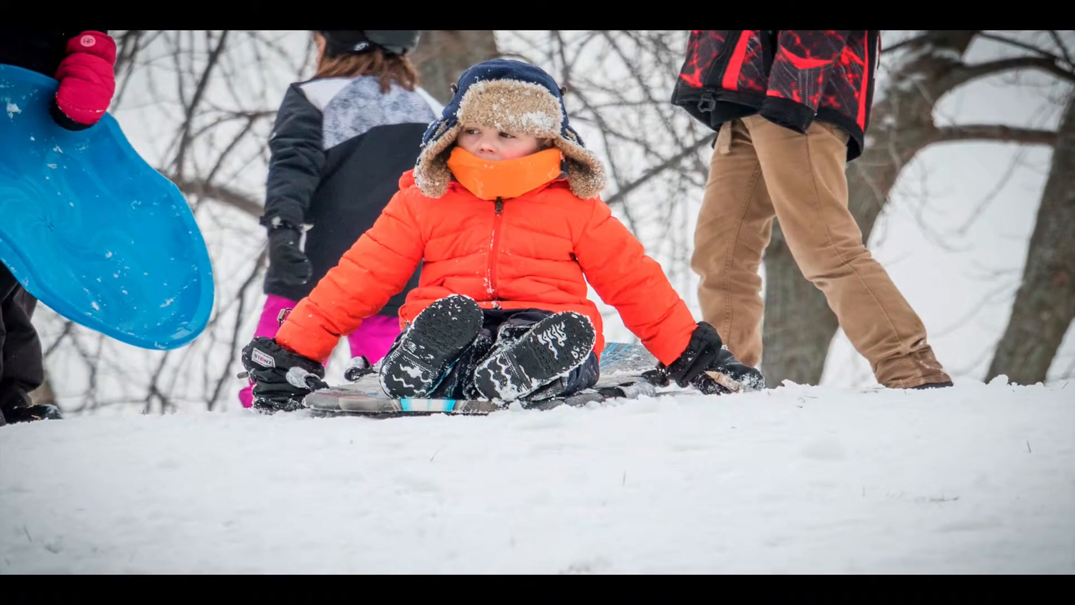
key(Escape)
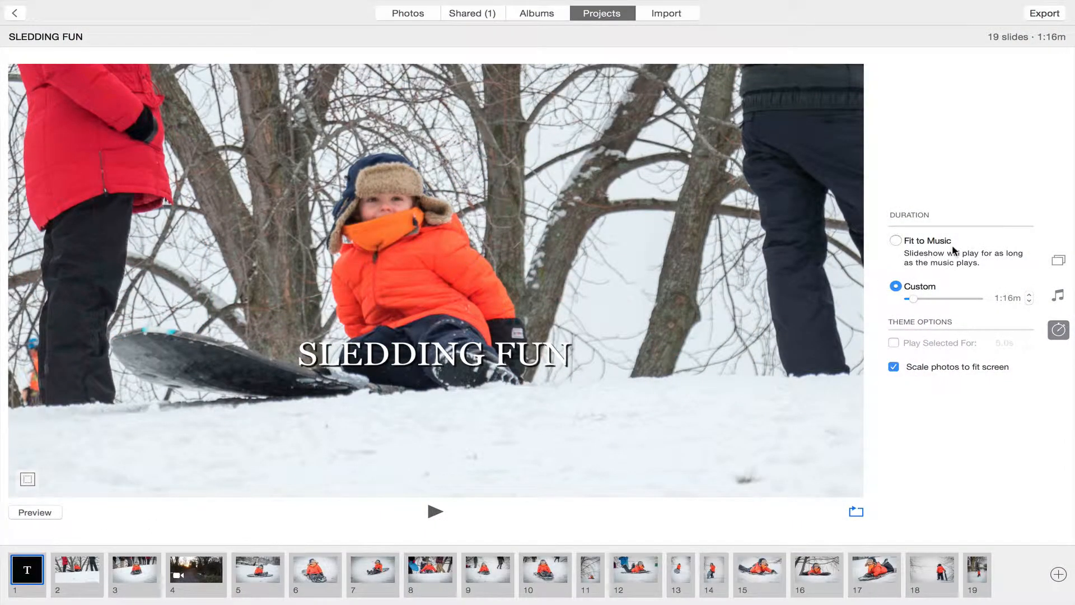
Examine the slideshow's export settings and cancel without saving a file.
click(1044, 14)
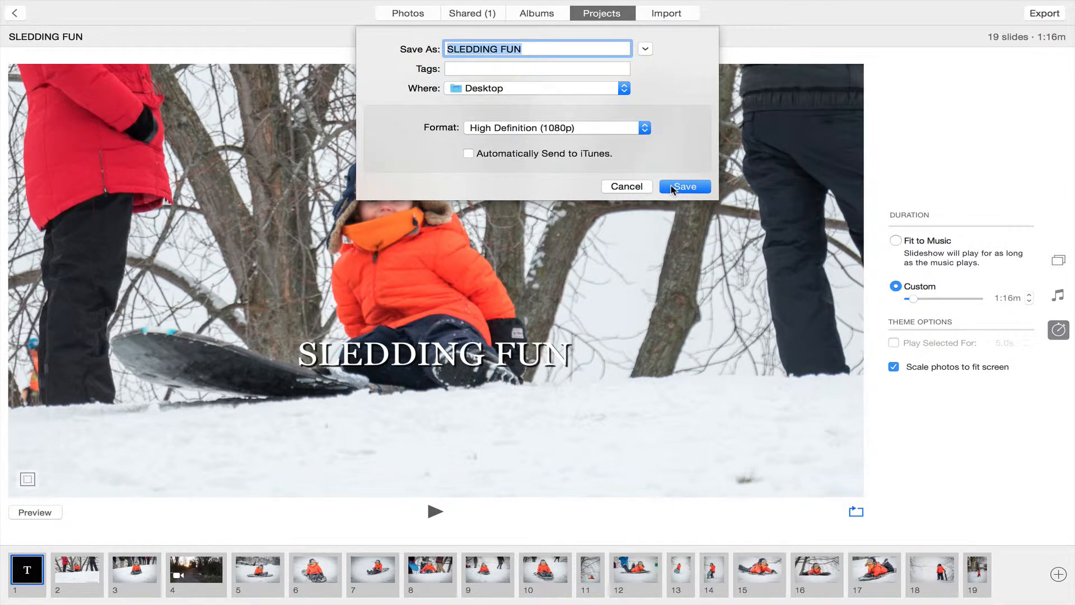
click(627, 186)
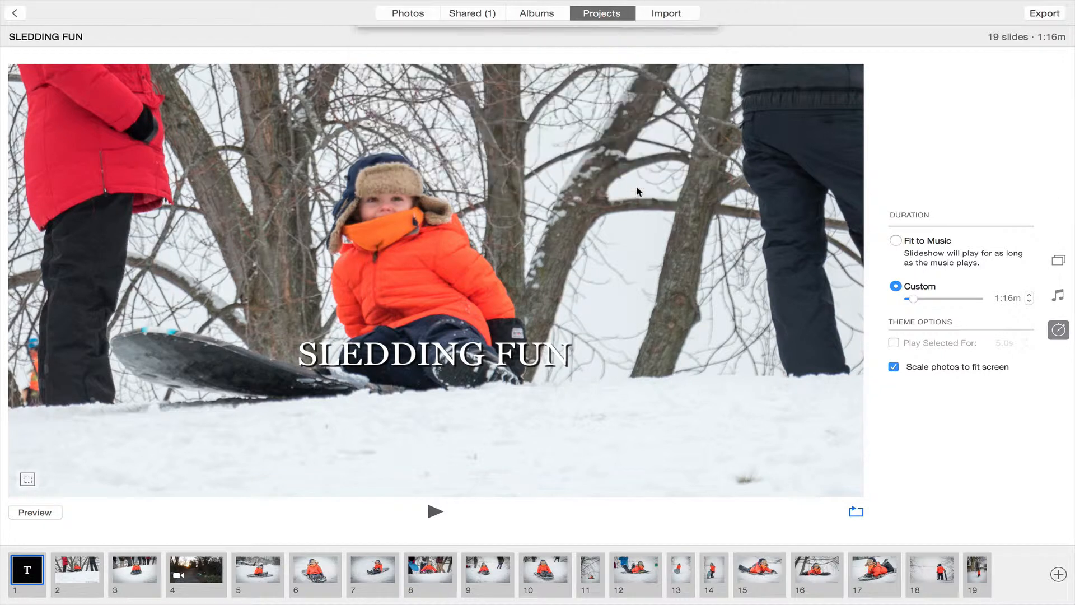